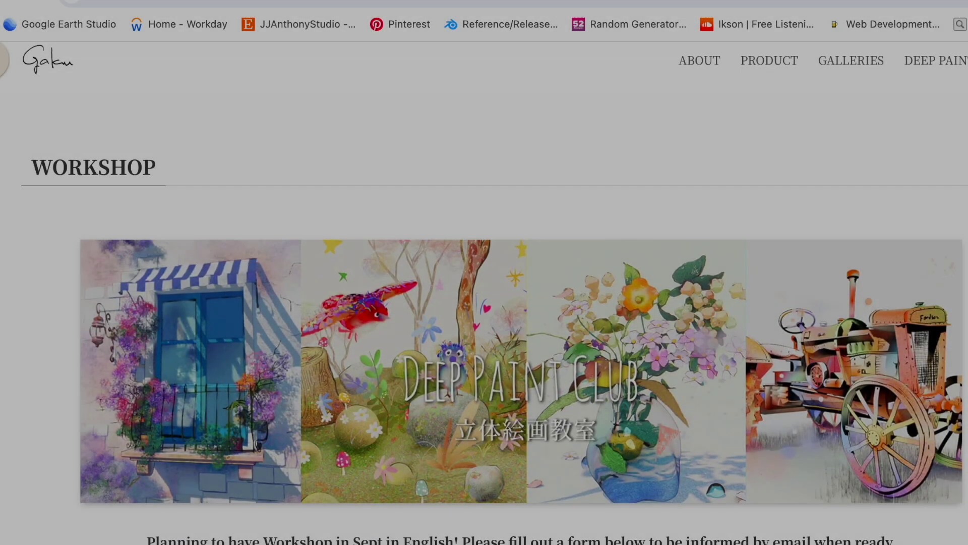
pyautogui.scroll(-3, 484, 302)
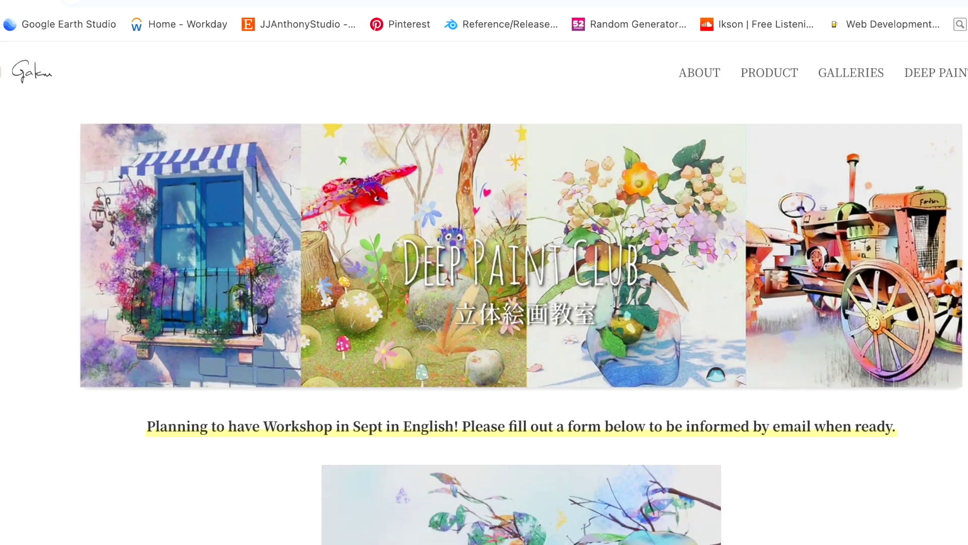
pyautogui.scroll(-2, 484, 302)
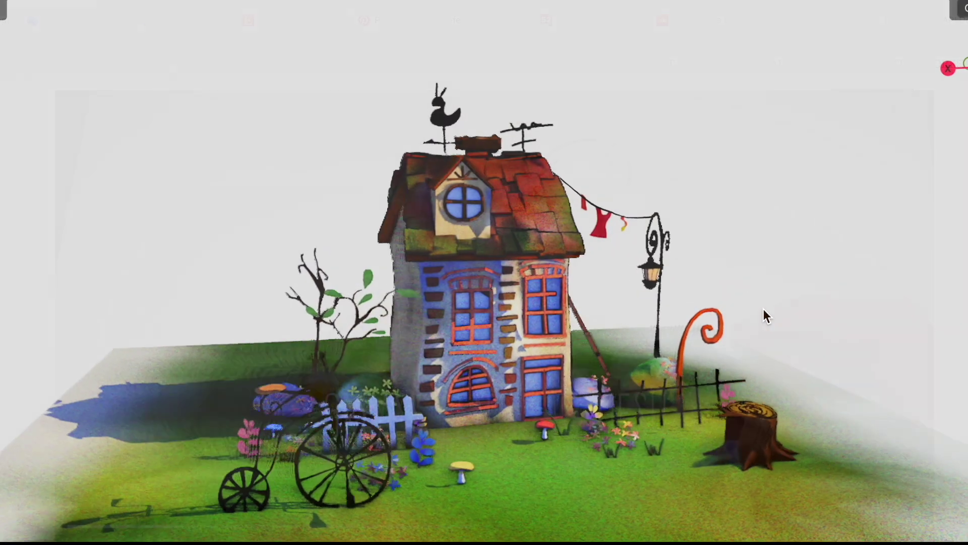
pyautogui.moveTo(783, 310); pyautogui.dragTo(738, 307, button='middle')
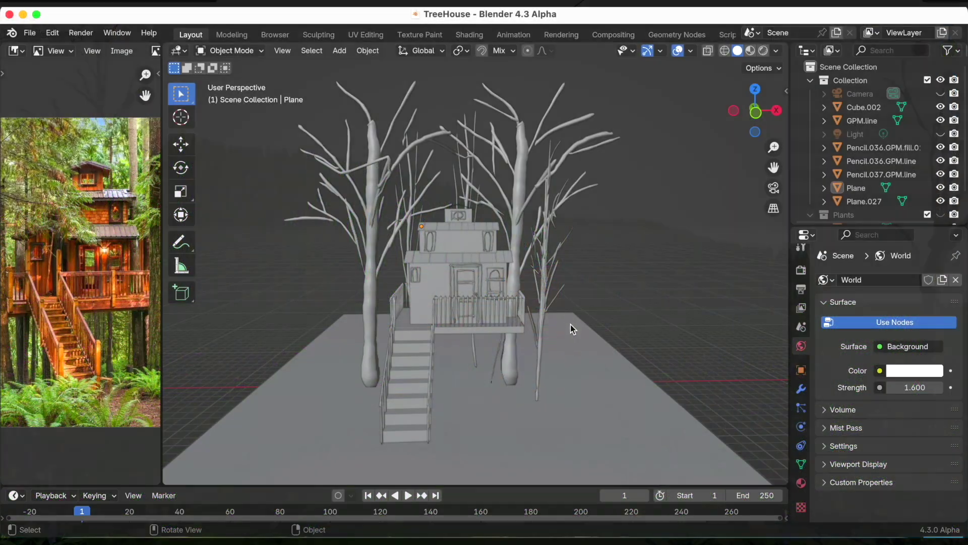
pyautogui.moveTo(569, 316)
pyautogui.mouseDown(button='middle')
pyautogui.moveTo(599, 302)
pyautogui.moveTo(629, 304)
pyautogui.moveTo(569, 316)
pyautogui.mouseUp(button='middle')
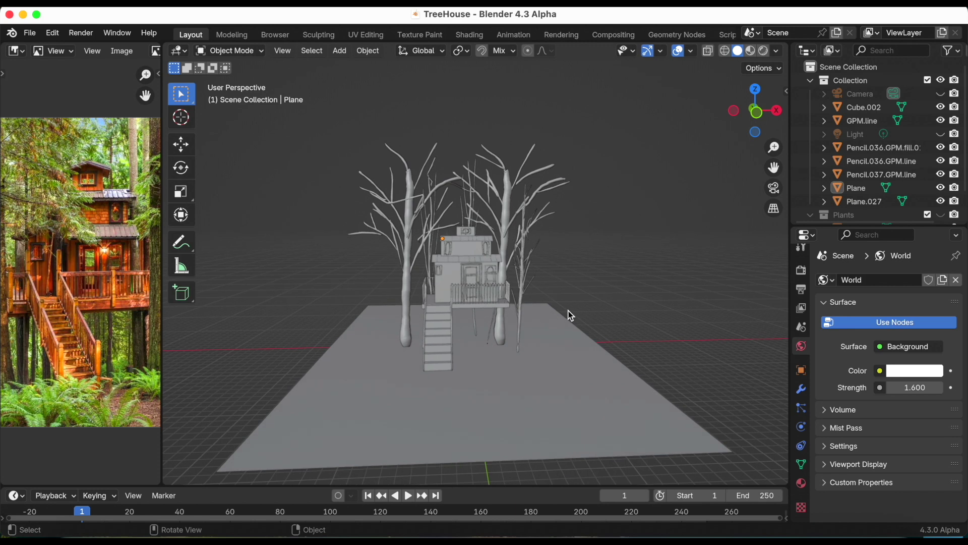
pyautogui.scroll(3, 570, 314)
pyautogui.moveTo(774, 167); pyautogui.dragTo(757, 170)
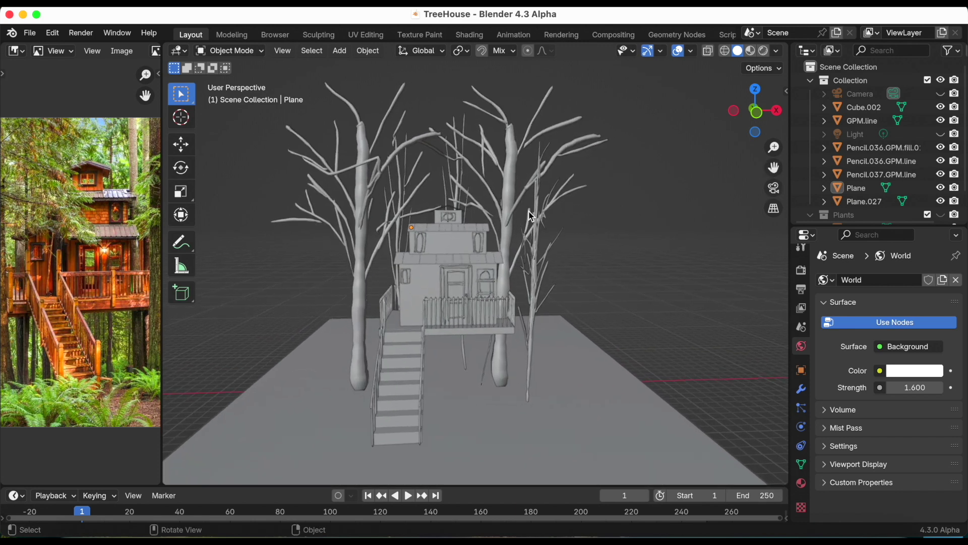
# Install the Deep Paint Pro add-on from deep_paint_pro_v1.0.9.zip in the Desktop folder.
pyautogui.click(58, 34)
pyautogui.click(86, 220)
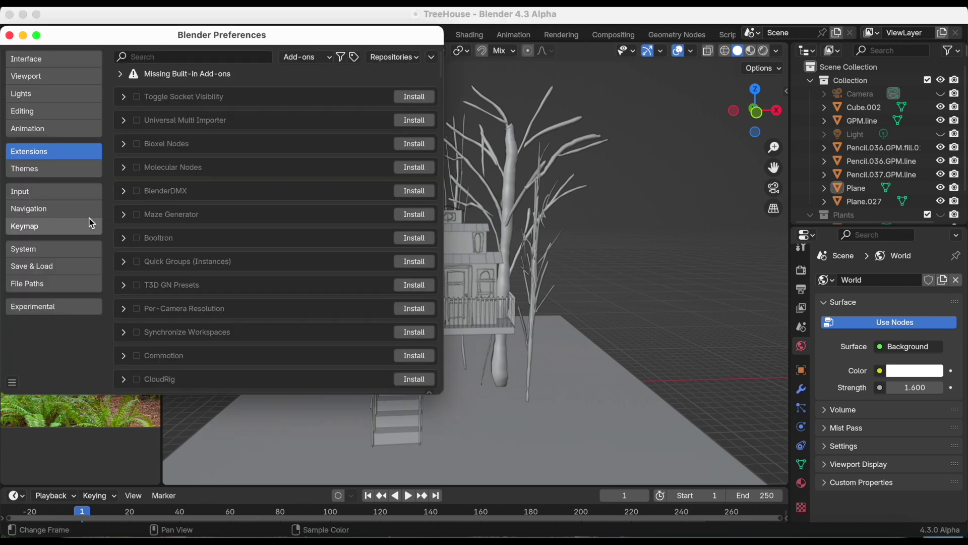
pyautogui.click(433, 60)
pyautogui.click(404, 104)
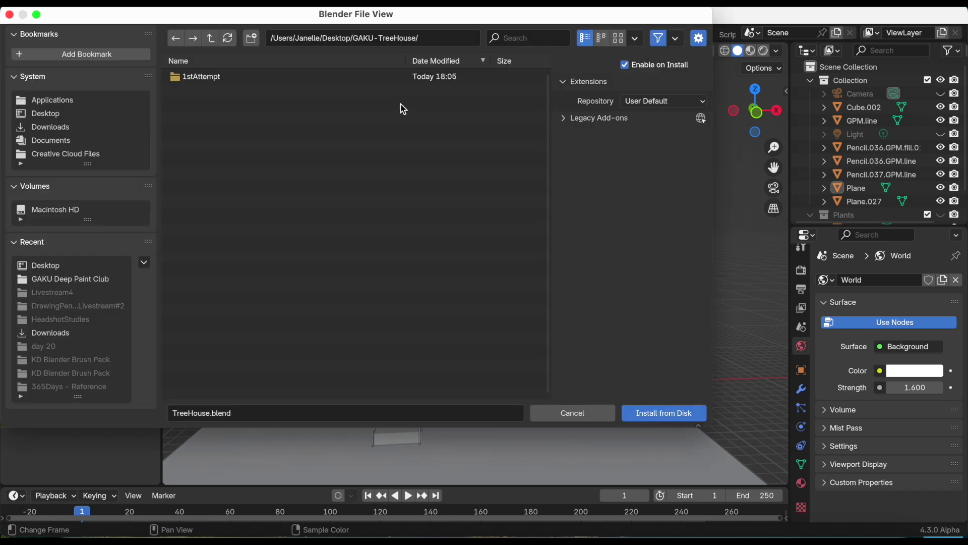
pyautogui.click(87, 114)
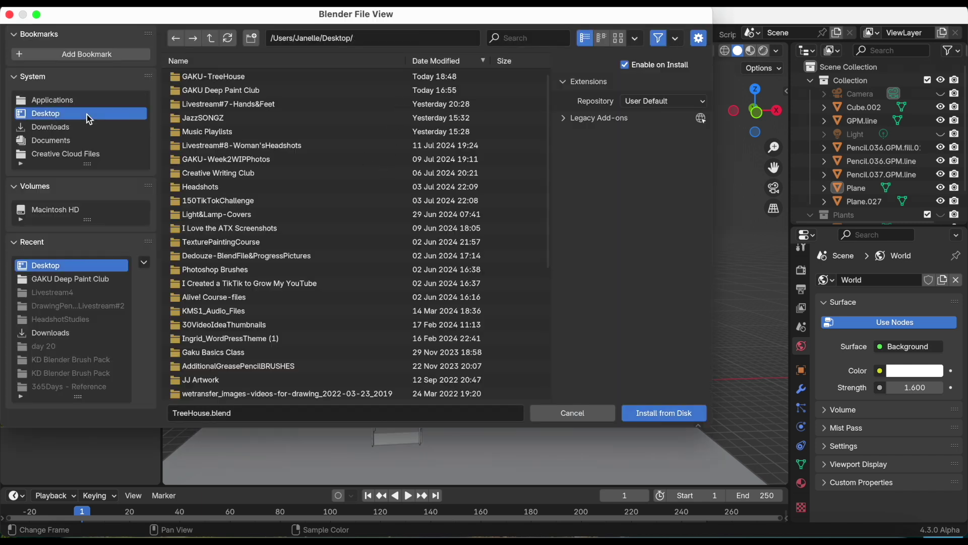
pyautogui.moveTo(552, 143); pyautogui.dragTo(547, 280)
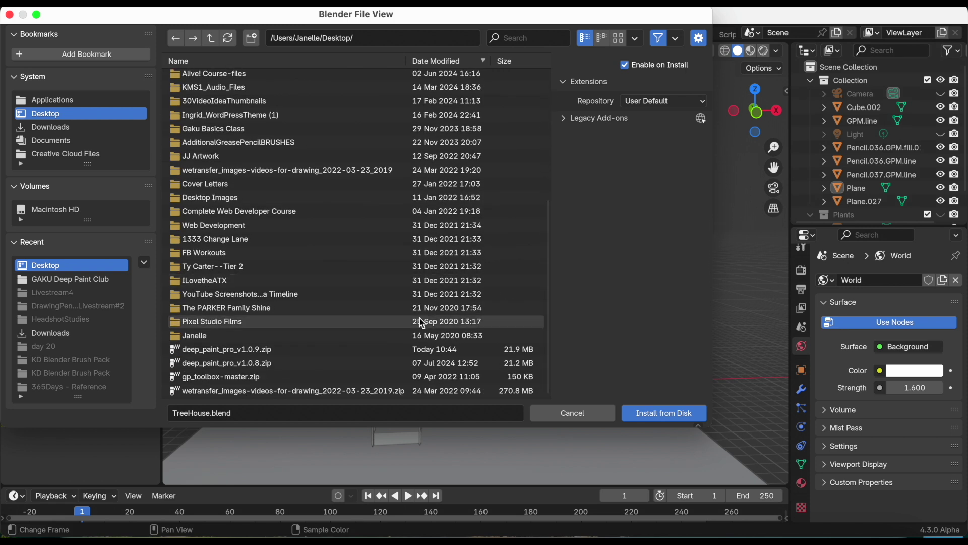
pyautogui.doubleClick(281, 350)
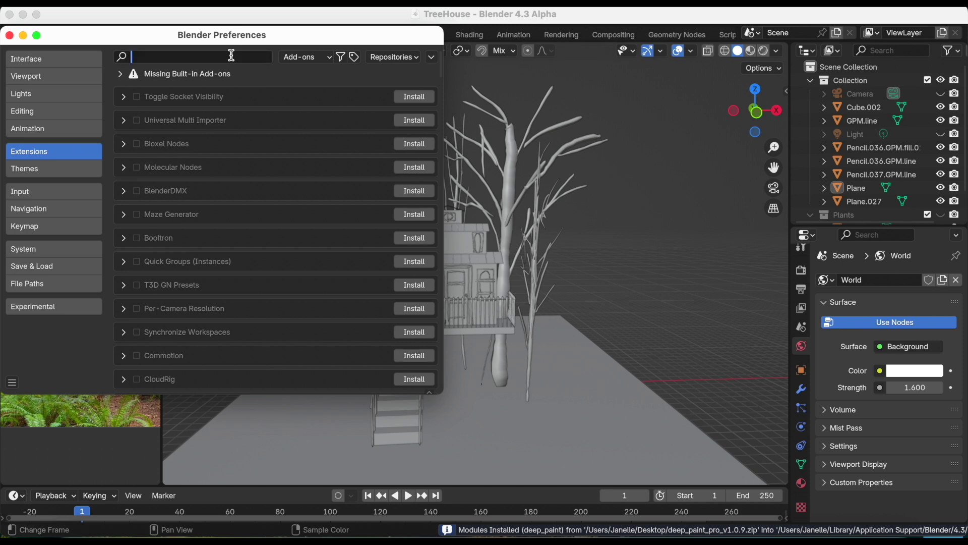
# Find the Deep Paint Pro add-on by searching for "dee" and examine its keymap list and map type options in the preferences.
pyautogui.write('dee')
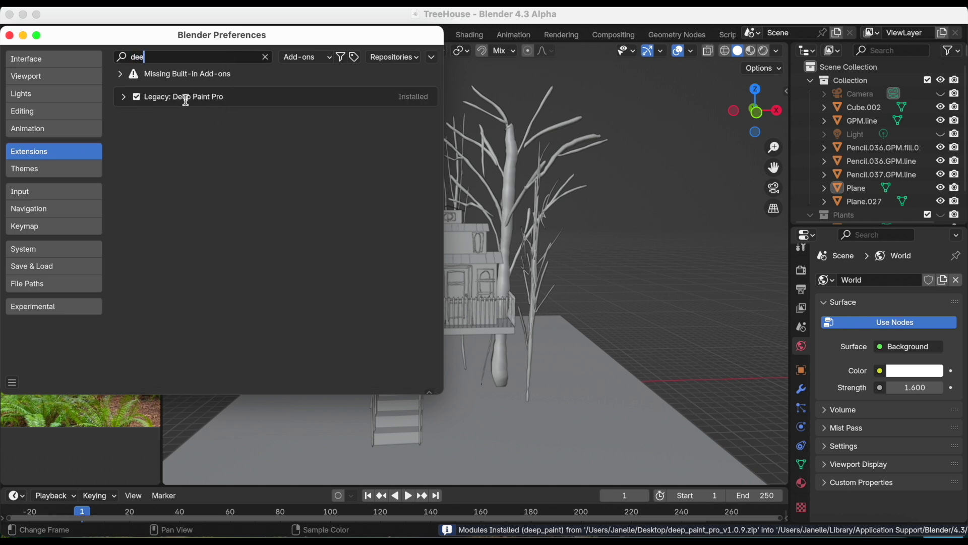
pyautogui.click(124, 97)
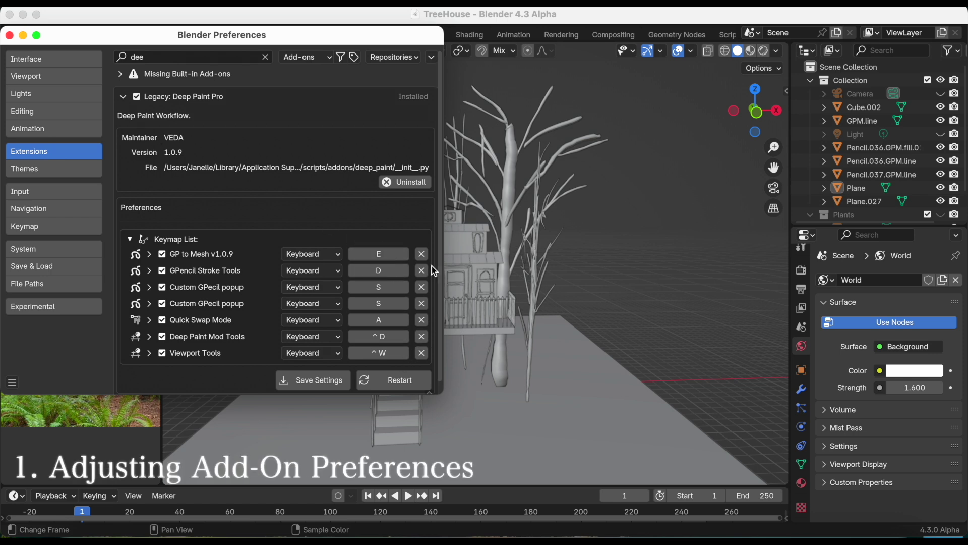
pyautogui.click(314, 254)
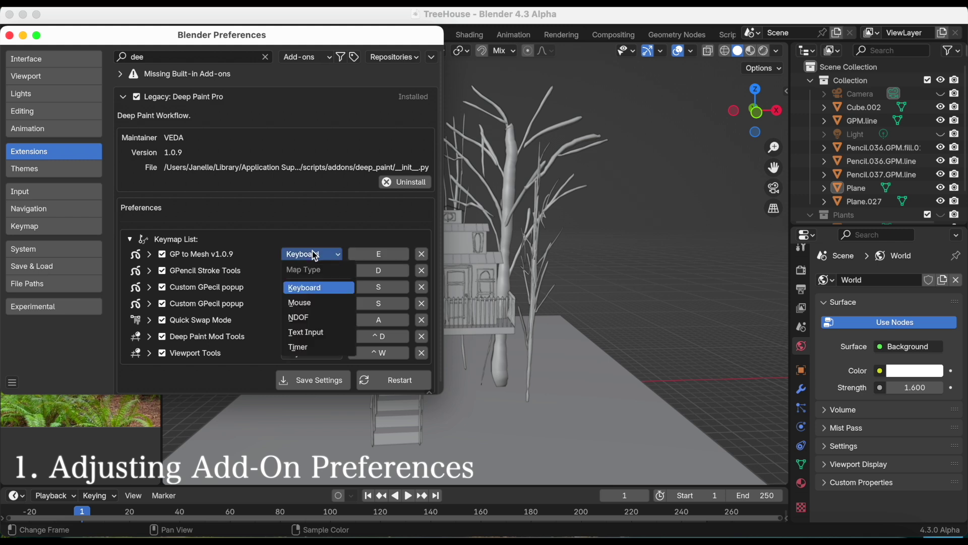
pyautogui.click(313, 254)
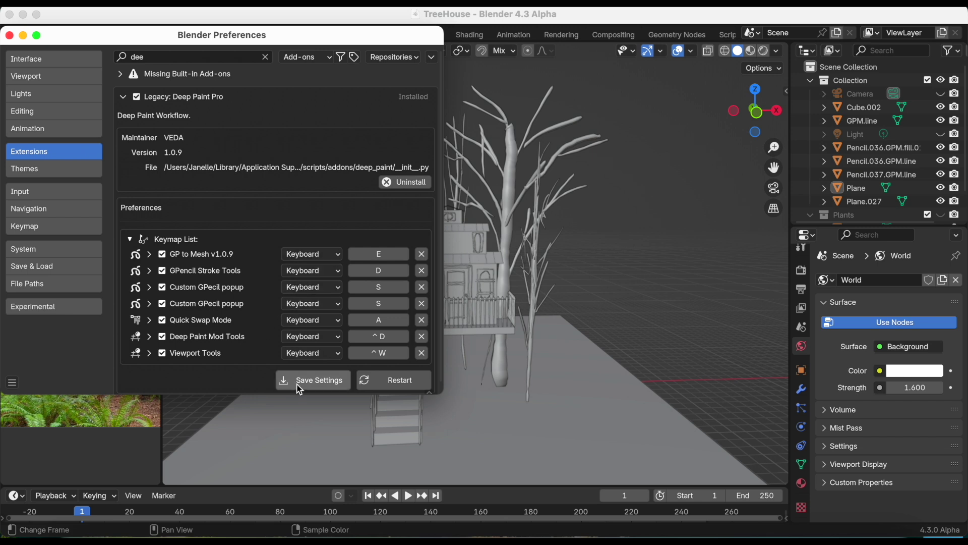
pyautogui.click(9, 36)
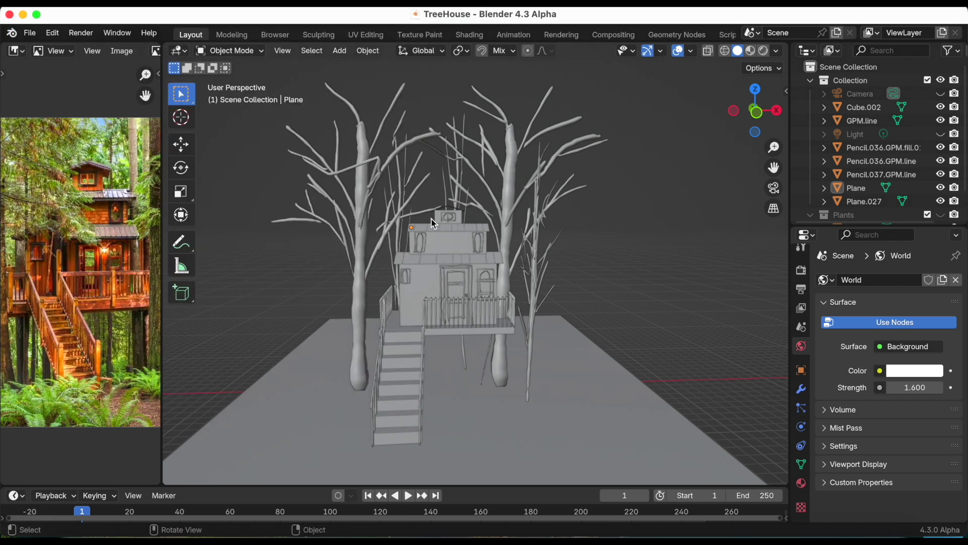
# Add a new GP grease pencil object to the tree house scene, ready for drawing.
pyautogui.scroll(-10, 523, 263)
pyautogui.scroll(3, 523, 261)
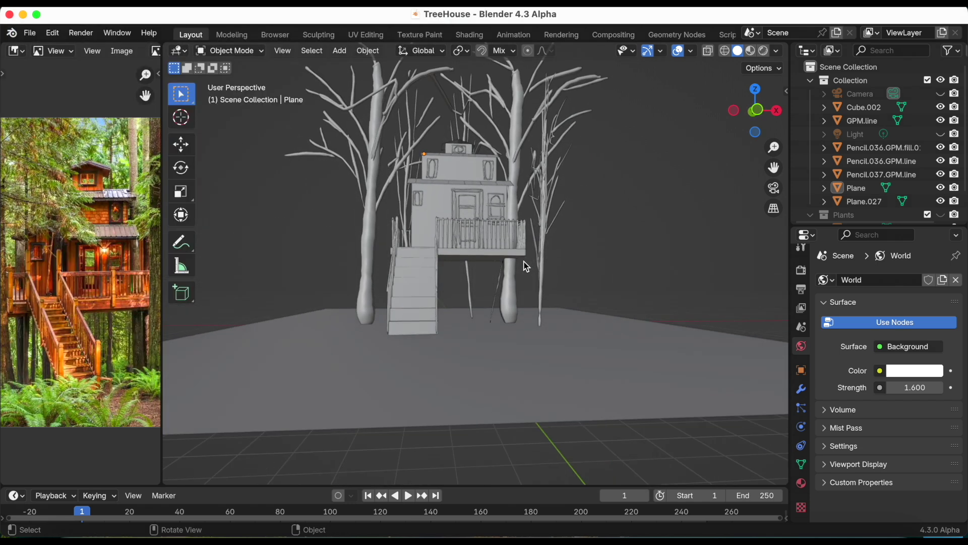
pyautogui.click(341, 50)
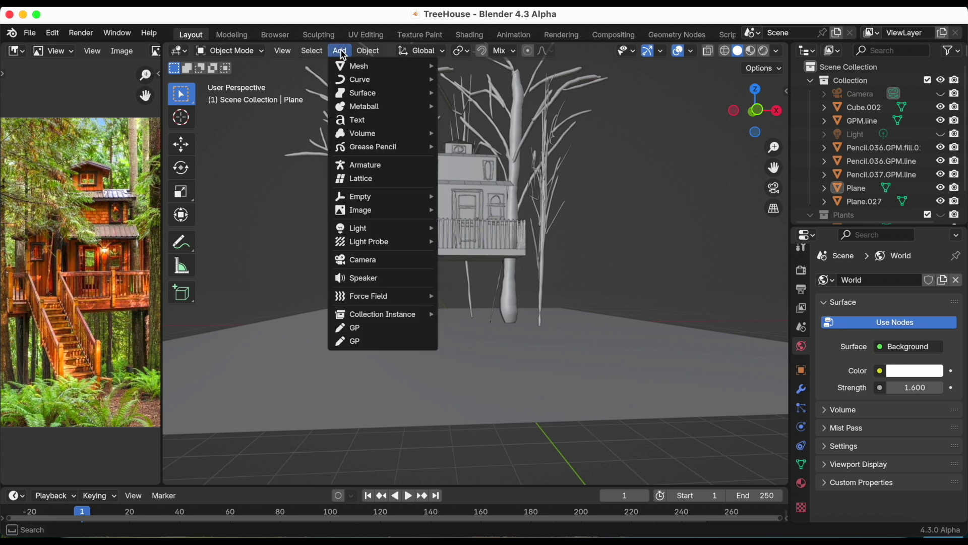
pyautogui.click(380, 332)
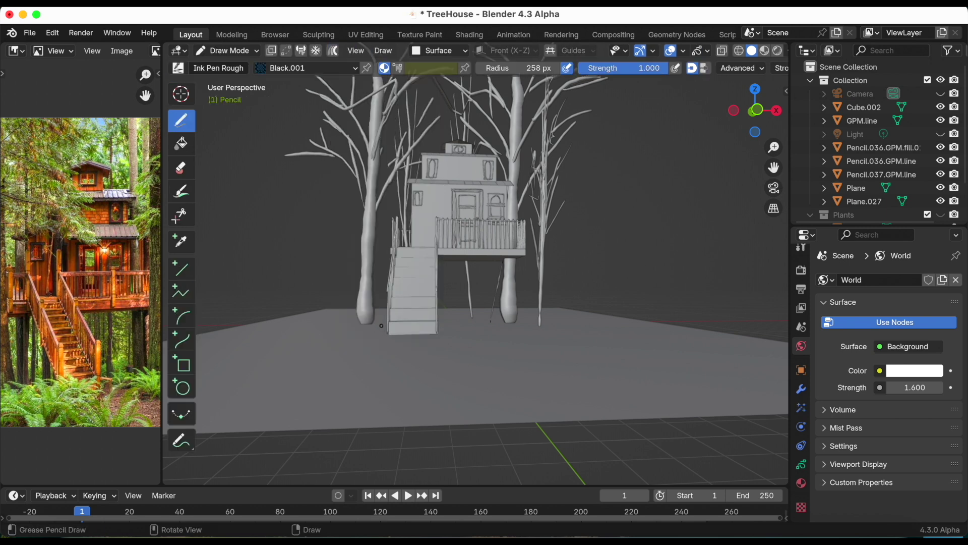
pyautogui.moveTo(773, 167); pyautogui.dragTo(761, 193)
# Import the add-on's custom brush pack into the grease pencil brushes.
pyautogui.click(181, 68)
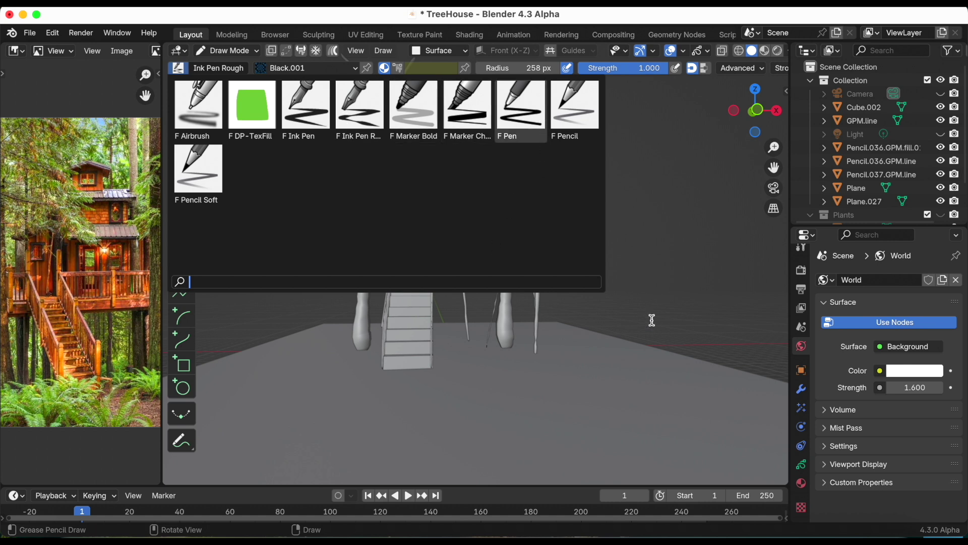
pyautogui.click(801, 271)
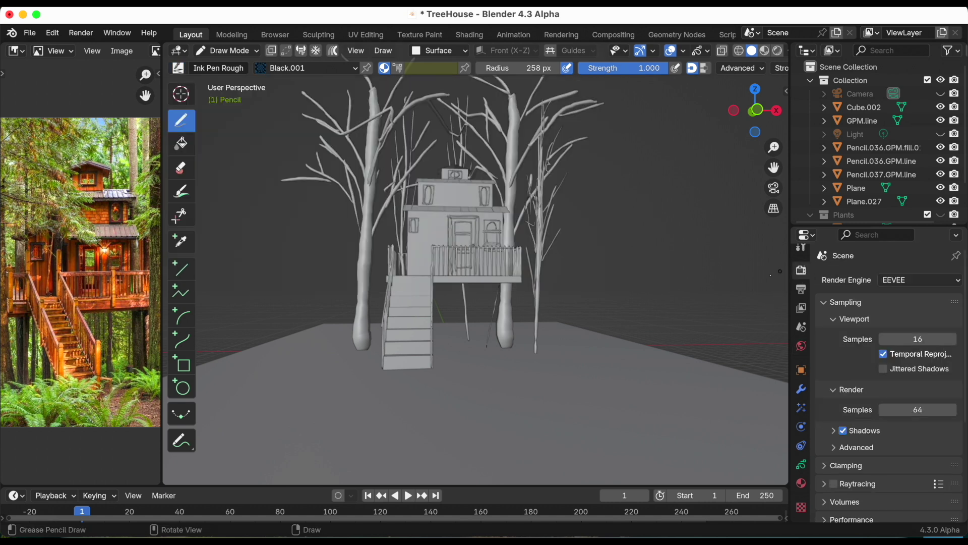
pyautogui.scroll(1, 801, 282)
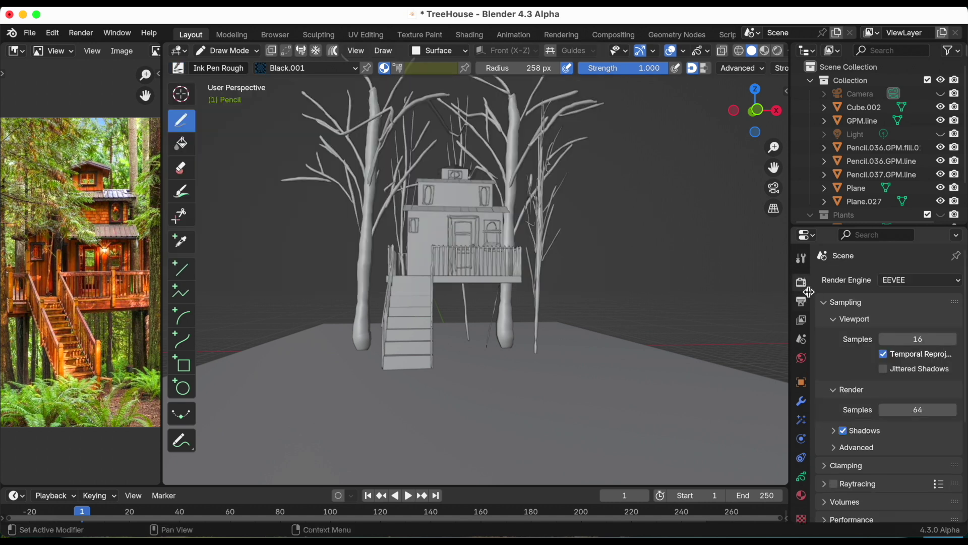
pyautogui.click(801, 258)
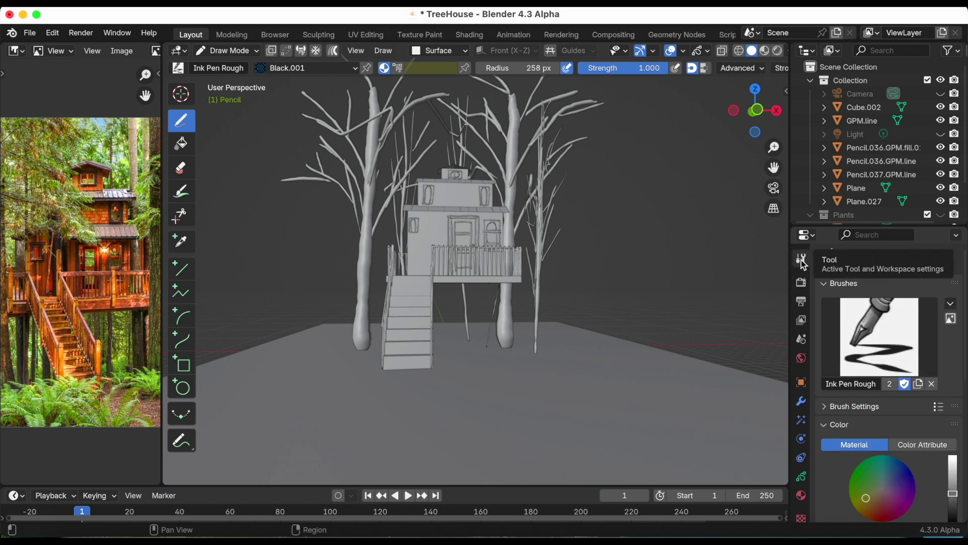
pyautogui.click(950, 305)
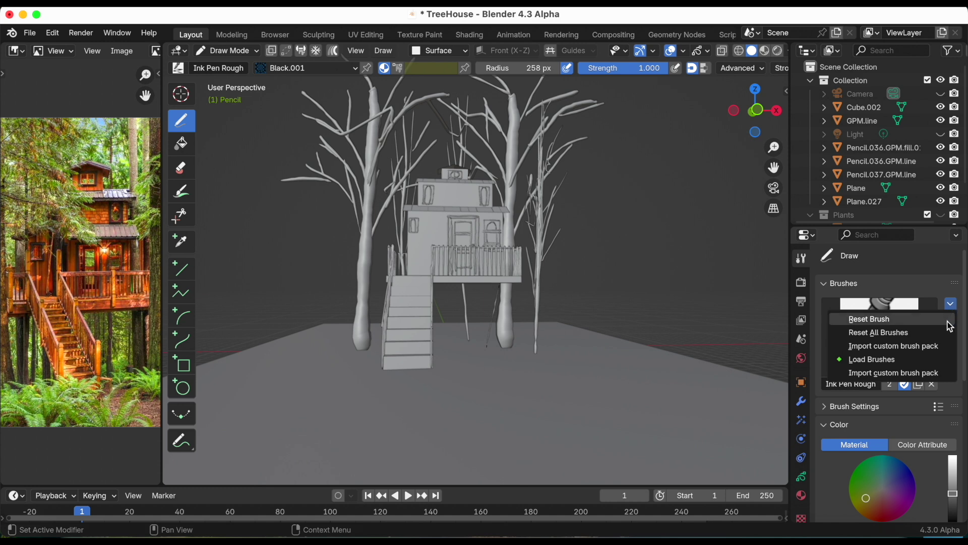
pyautogui.click(933, 346)
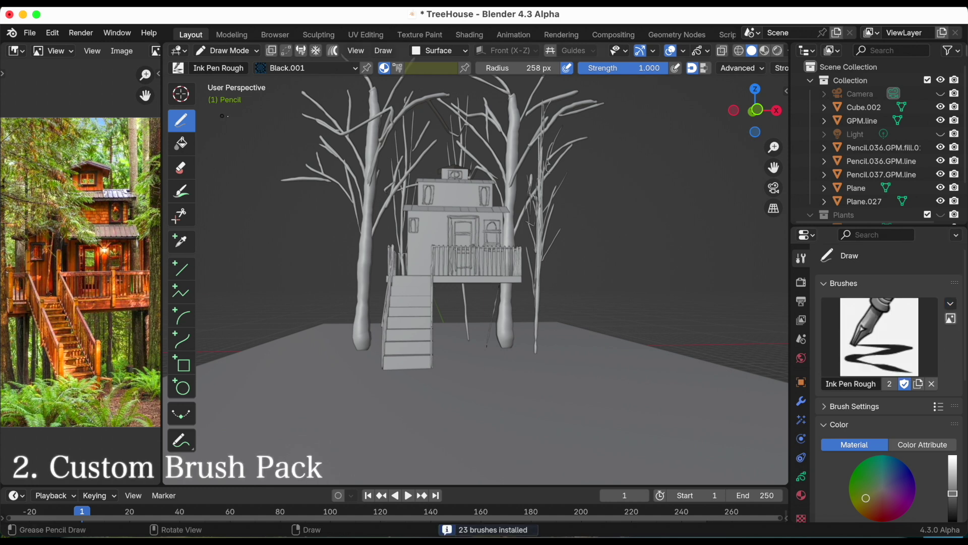
# Pick the tex_2_Fill brush and draw a small filled leaf shape beside the tree house stairs.
pyautogui.click(178, 68)
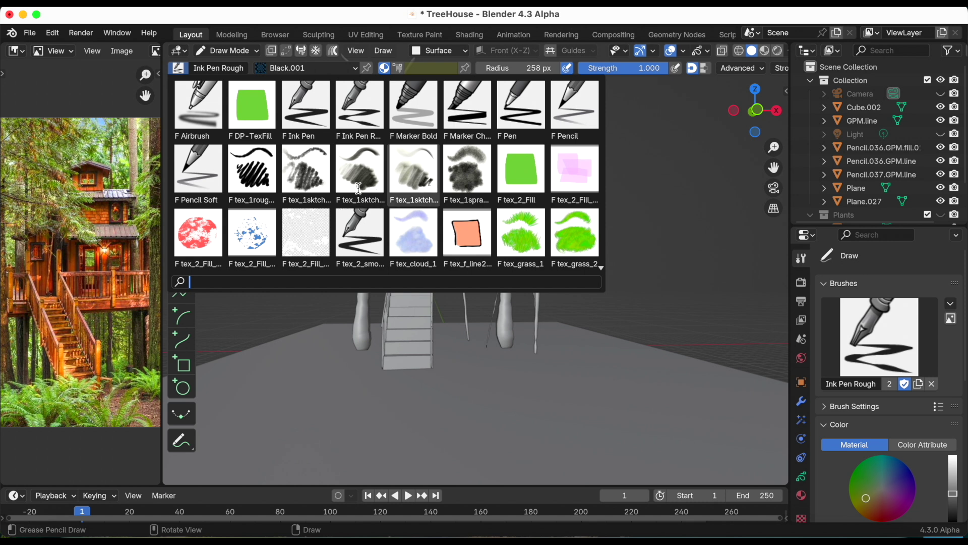
pyautogui.scroll(-1, 467, 251)
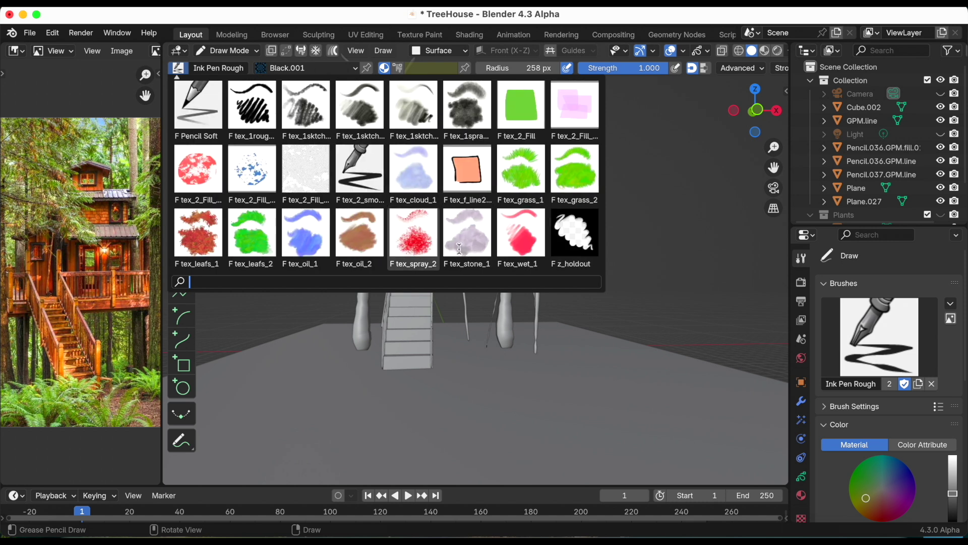
pyautogui.click(521, 108)
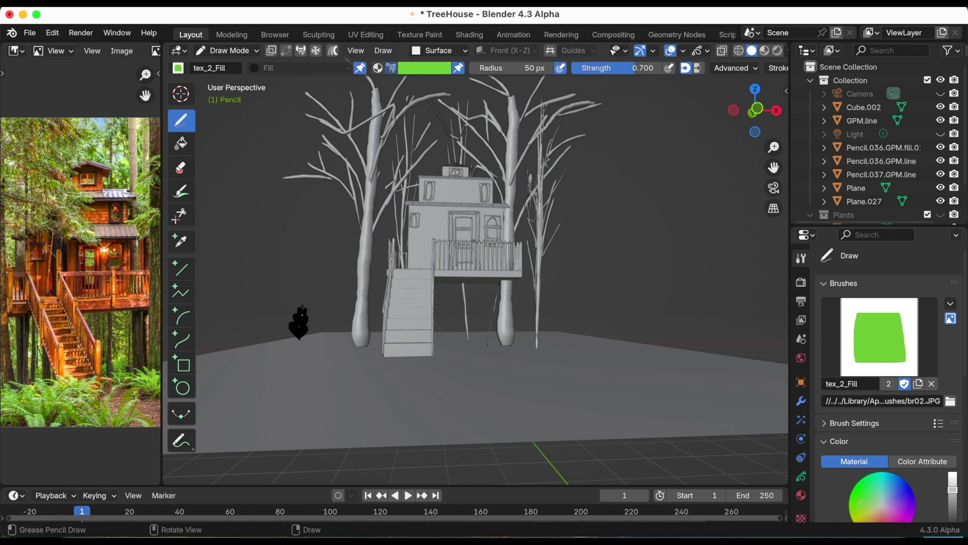
# Switch the viewport to rendered shading to show the leaf in its green fill colour.
pyautogui.click(777, 52)
pyautogui.keyDown('shift'); pyautogui.moveTo(474, 235); pyautogui.dragTo(620, 236, button='middle'); pyautogui.keyUp('shift')
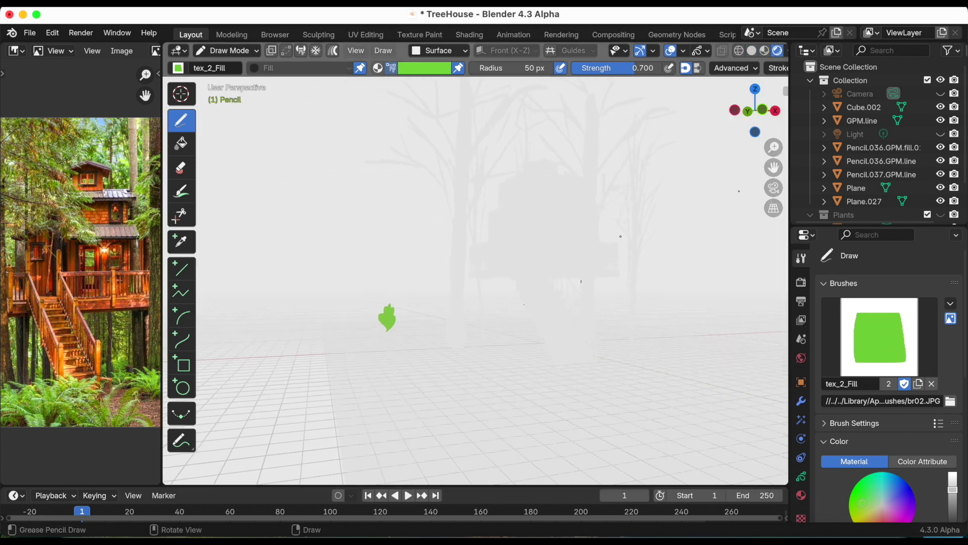
pyautogui.moveTo(482, 277); pyautogui.dragTo(479, 292, button='middle')
# Return to Object Mode and convert the leaf drawing to a mesh with GP to Fill Mesh.
pyautogui.click(228, 51)
pyautogui.click(227, 65)
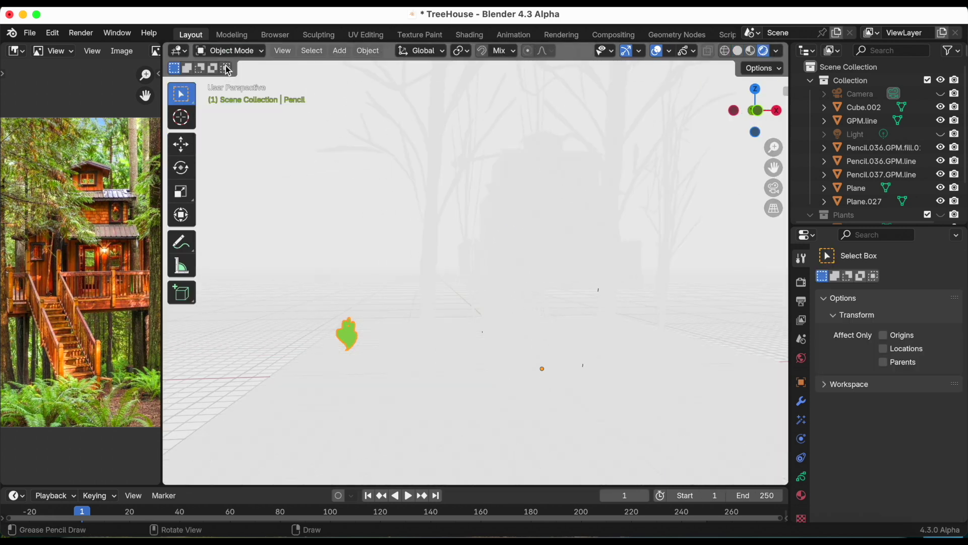
pyautogui.press('e')
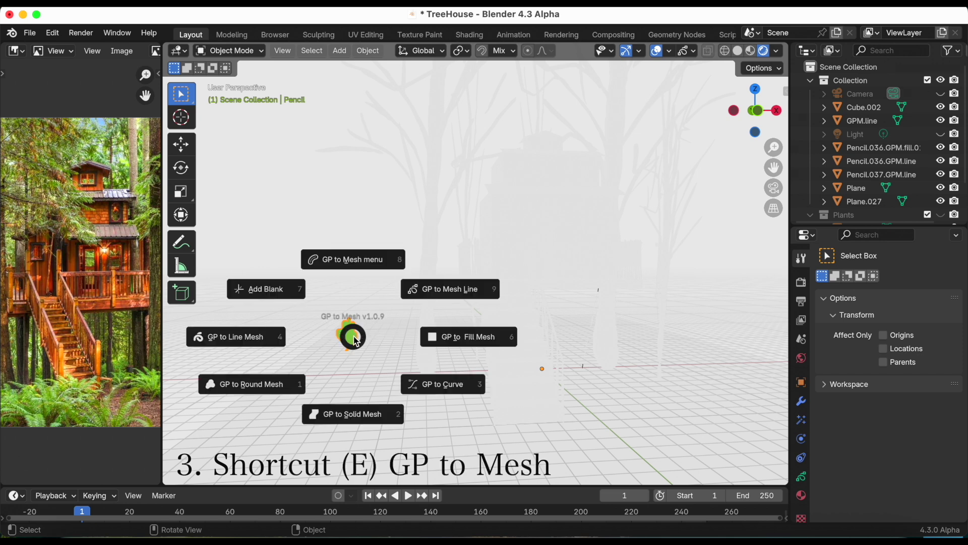
pyautogui.click(445, 337)
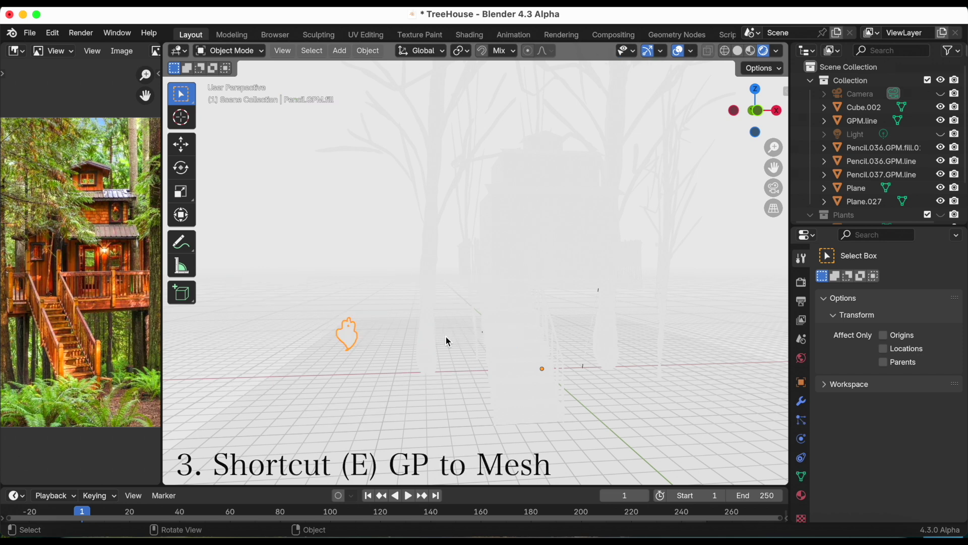
# Assign the DPM deep paint material to the converted leaf mesh.
pyautogui.moveTo(371, 304)
pyautogui.mouseDown(button='middle')
pyautogui.moveTo(400, 303)
pyautogui.moveTo(374, 299)
pyautogui.mouseUp(button='middle')
pyautogui.press('n')
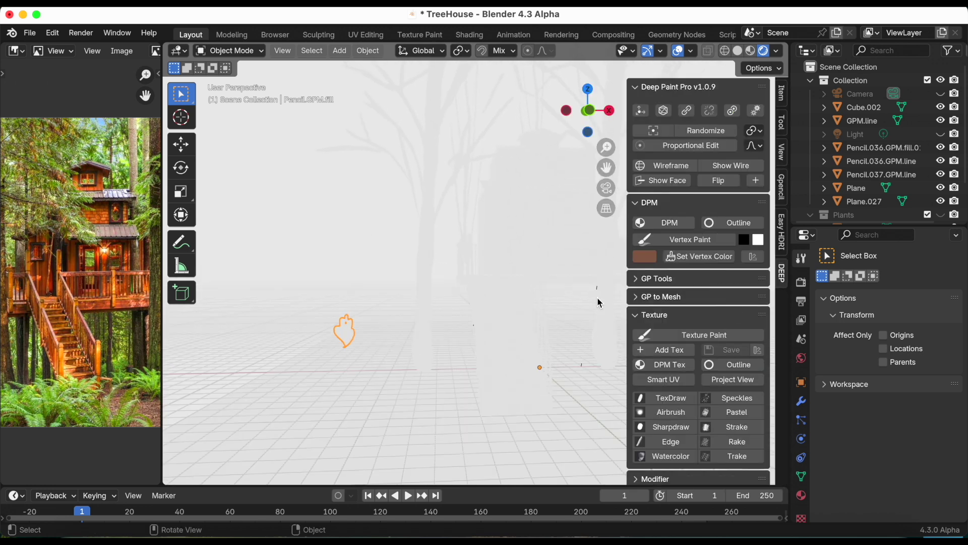
pyautogui.click(671, 223)
pyautogui.moveTo(377, 316); pyautogui.dragTo(392, 304, button='middle')
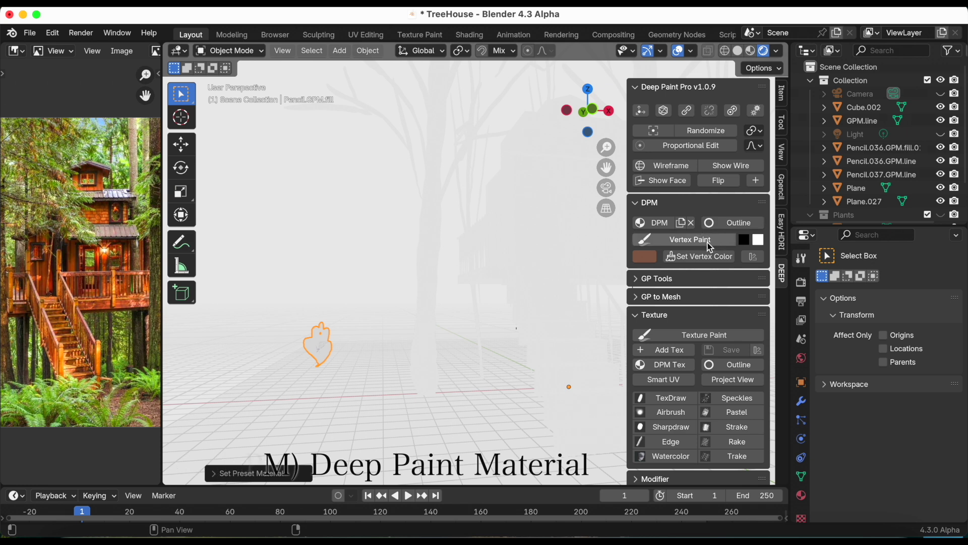
# Set the leaf's vertex color to an olive tone with hue 0.144, saturation 0.579 and value 0.554.
pyautogui.click(644, 257)
pyautogui.moveTo(669, 150)
pyautogui.mouseDown()
pyautogui.moveTo(670, 107)
pyautogui.moveTo(684, 114)
pyautogui.moveTo(672, 142)
pyautogui.mouseUp()
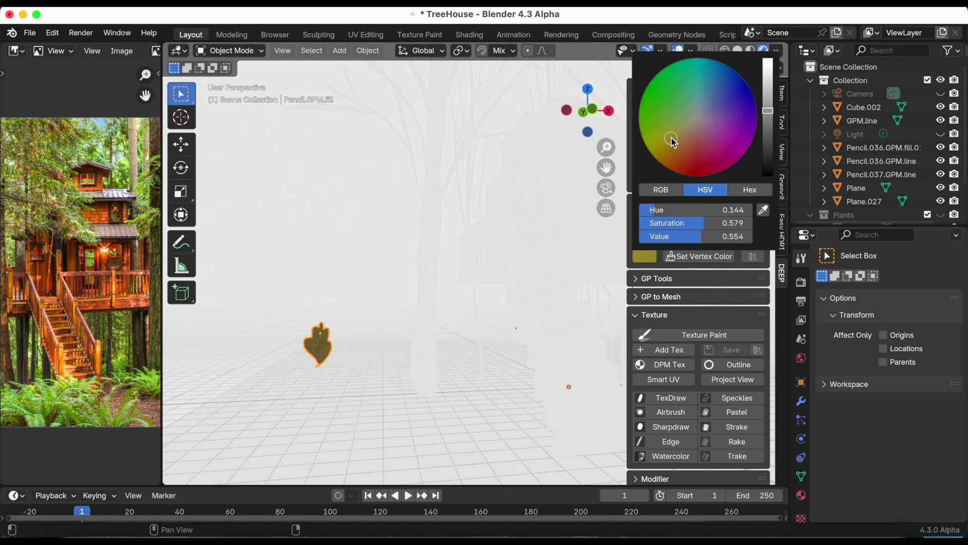
pyautogui.click(699, 256)
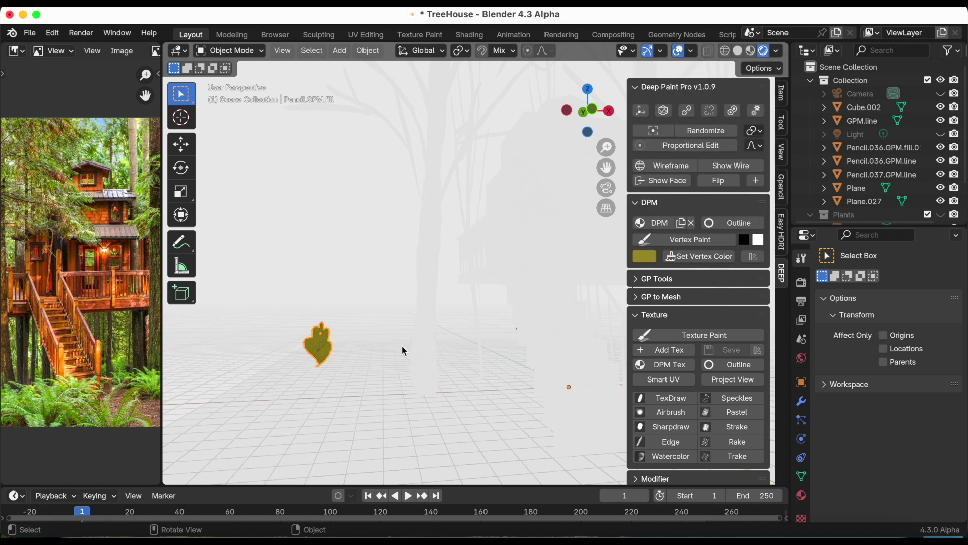
# Vertex paint the leaf mesh in light green with a reddish tip, using a 60 px brush at strength 1.000.
pyautogui.moveTo(604, 167); pyautogui.dragTo(713, 140)
pyautogui.scroll(3, 477, 258)
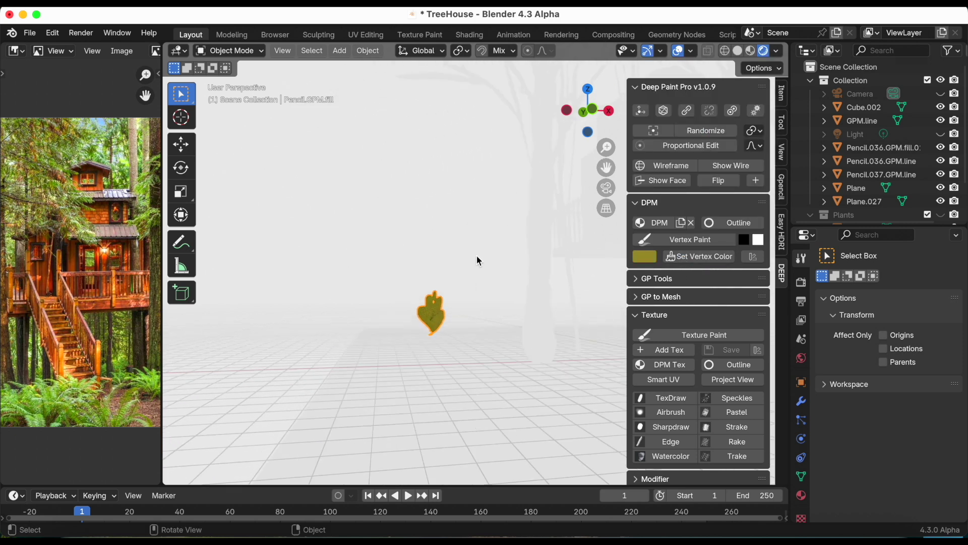
pyautogui.click(239, 50)
pyautogui.click(235, 111)
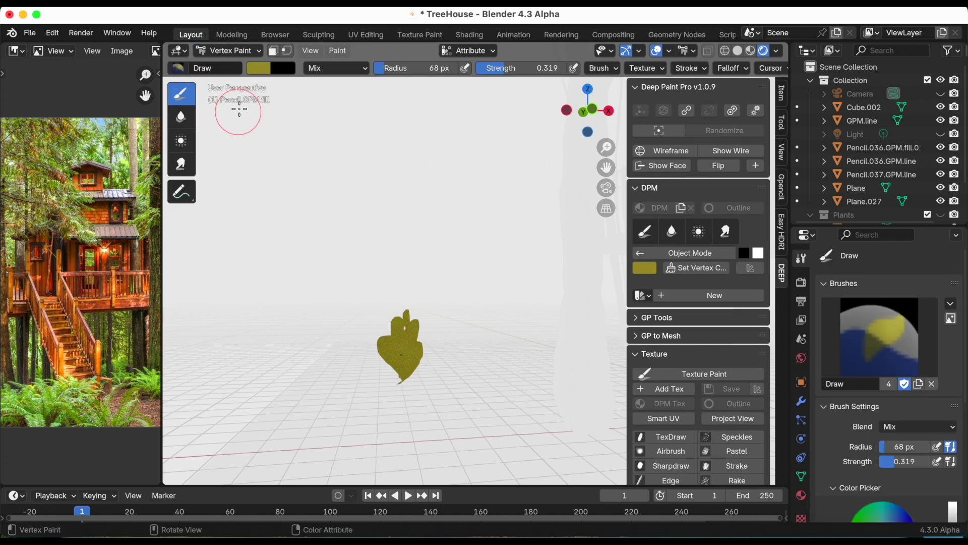
pyautogui.click(261, 71)
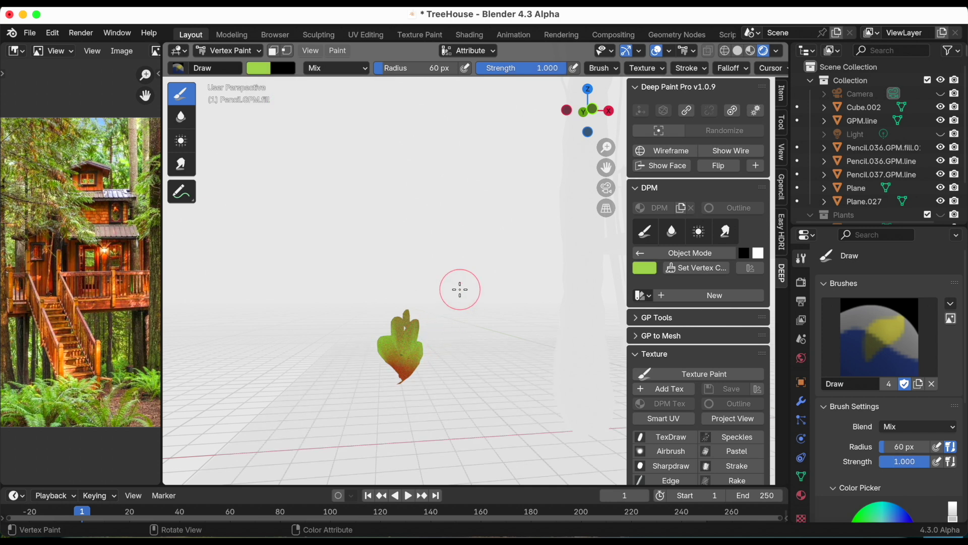
pyautogui.scroll(-6, 460, 289)
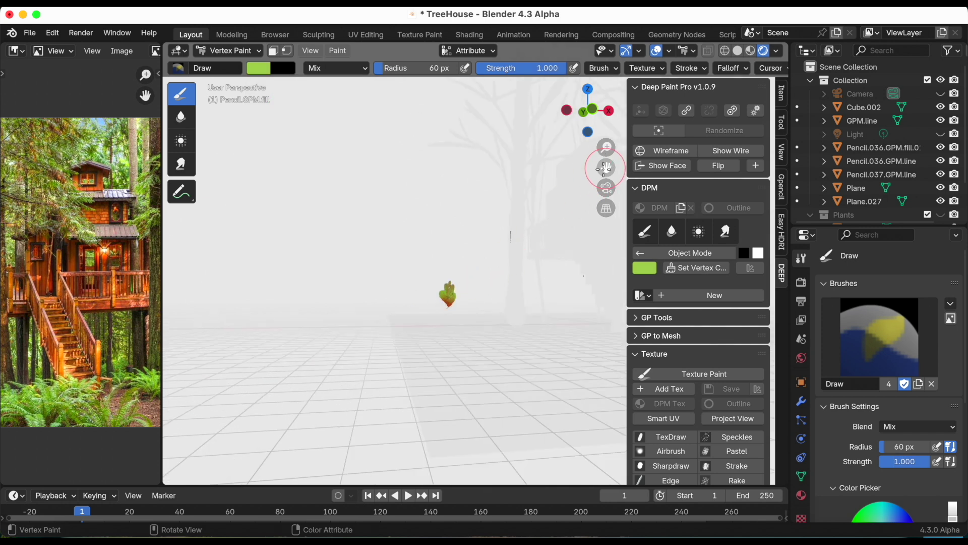
pyautogui.moveTo(595, 180)
pyautogui.mouseDown()
pyautogui.moveTo(449, 186)
pyautogui.moveTo(405, 198)
pyautogui.mouseUp()
pyautogui.scroll(-2, 459, 300)
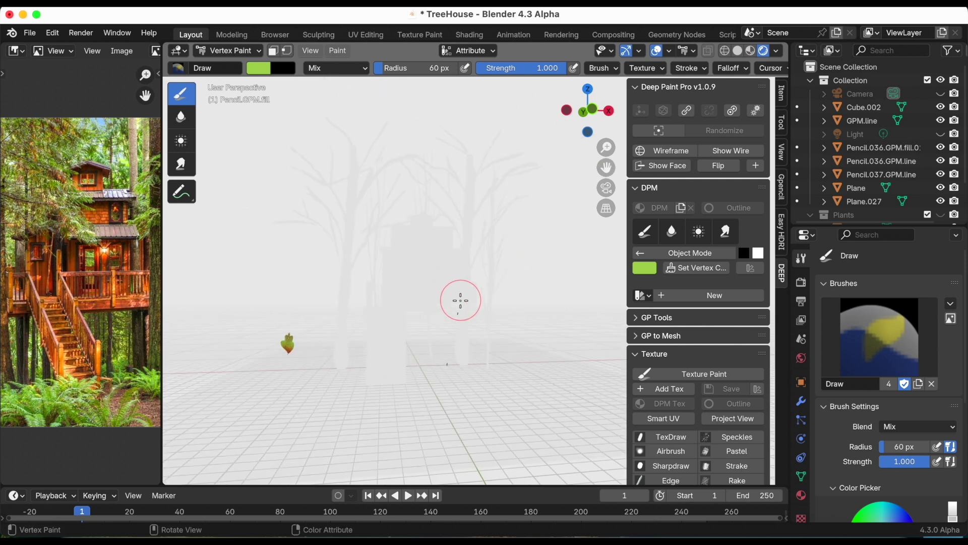
# Return to Object Mode and select the ground plane under the tree house.
pyautogui.click(231, 50)
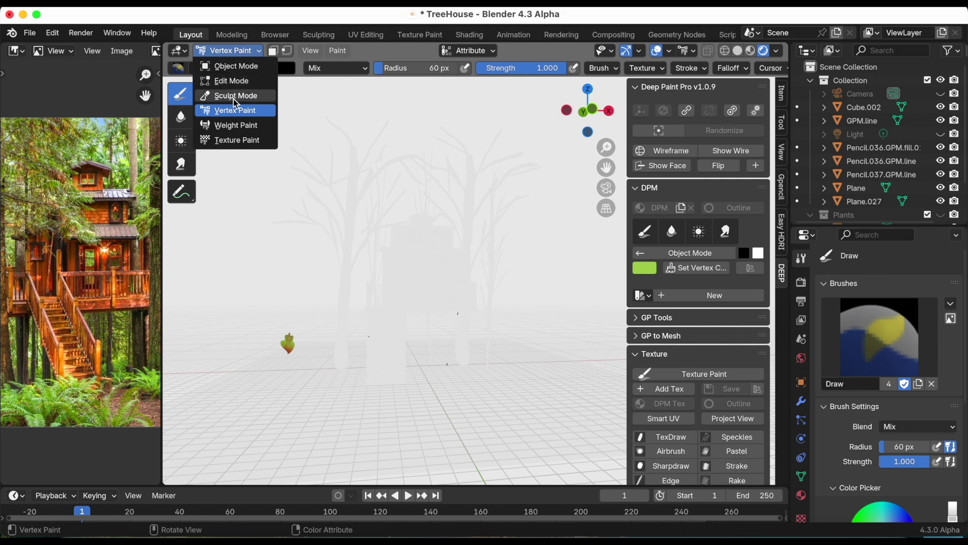
pyautogui.click(236, 66)
pyautogui.click(472, 441)
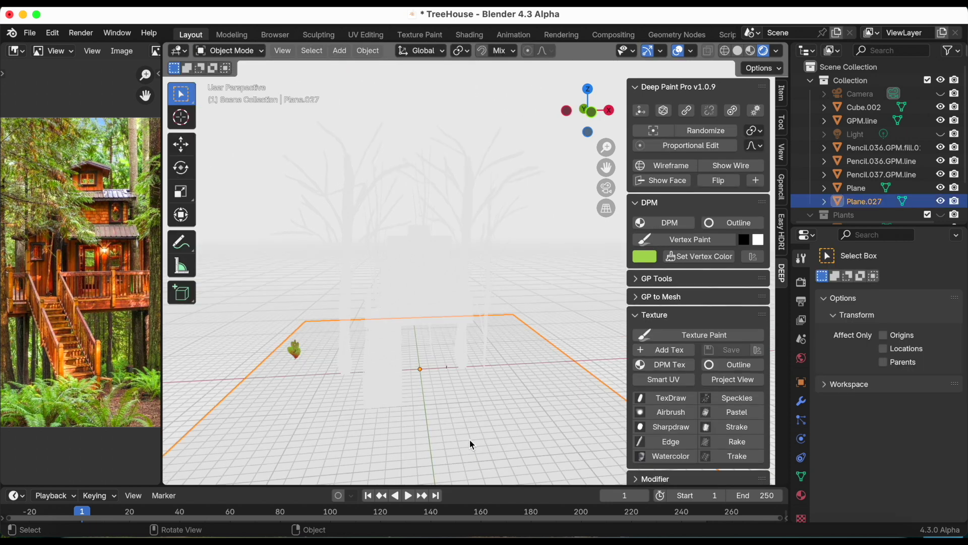
pyautogui.scroll(-2, 463, 403)
pyautogui.moveTo(452, 374); pyautogui.dragTo(443, 377, button='middle')
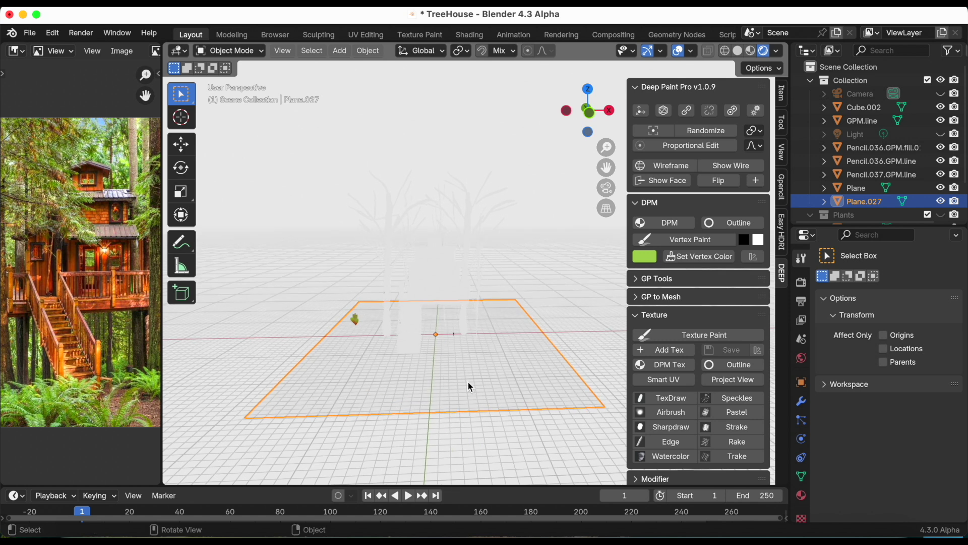
pyautogui.scroll(2, 467, 381)
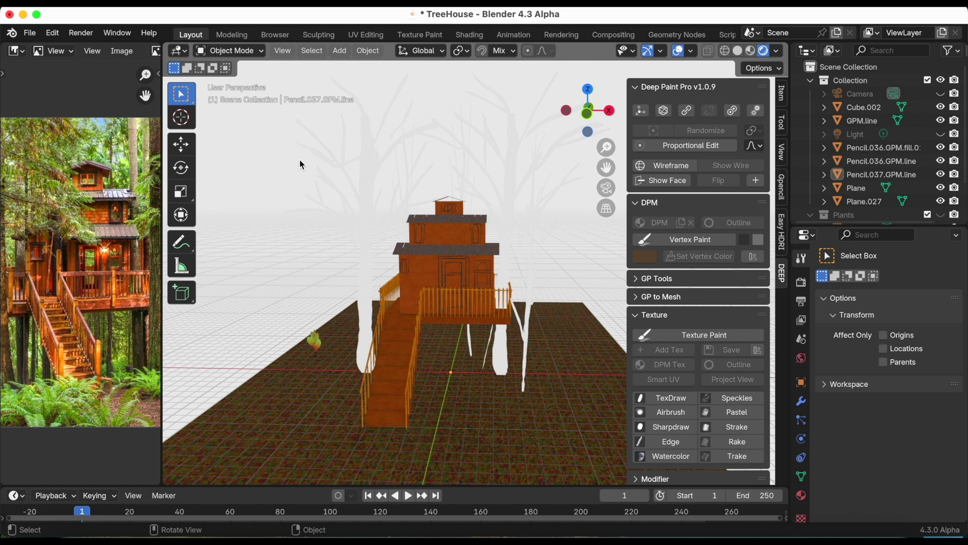
# Add a GP drawing object, view its commands for loading and importing brush packs, and return to Object Mode.
pyautogui.click(339, 51)
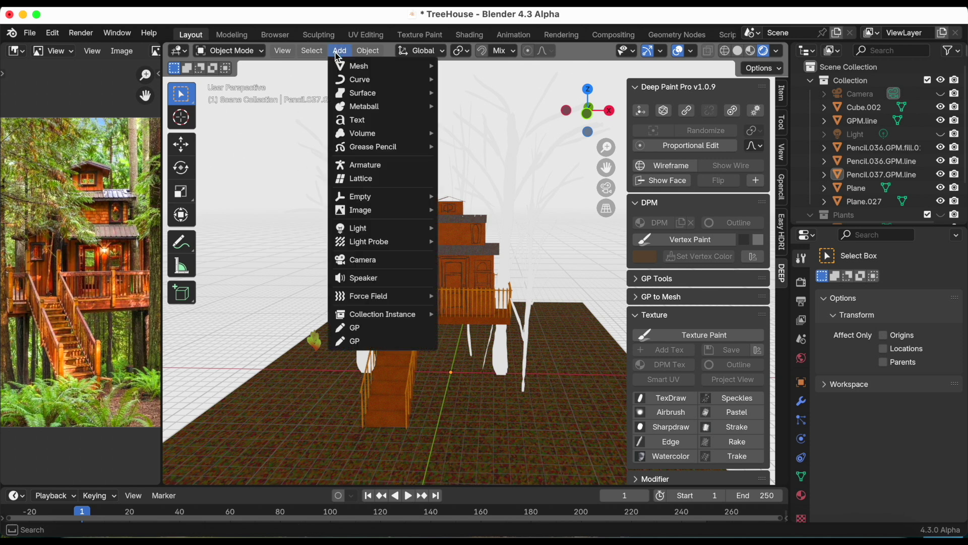
pyautogui.click(348, 325)
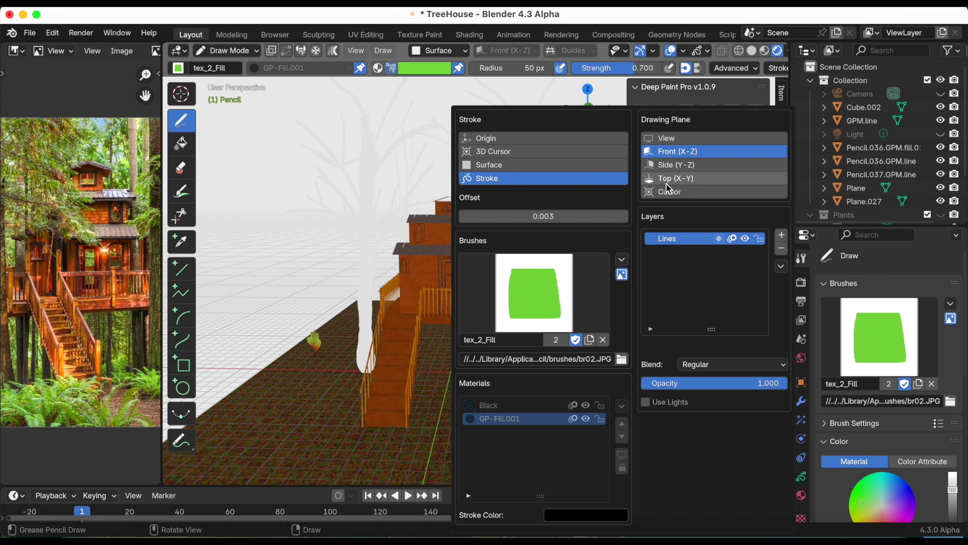
pyautogui.click(622, 260)
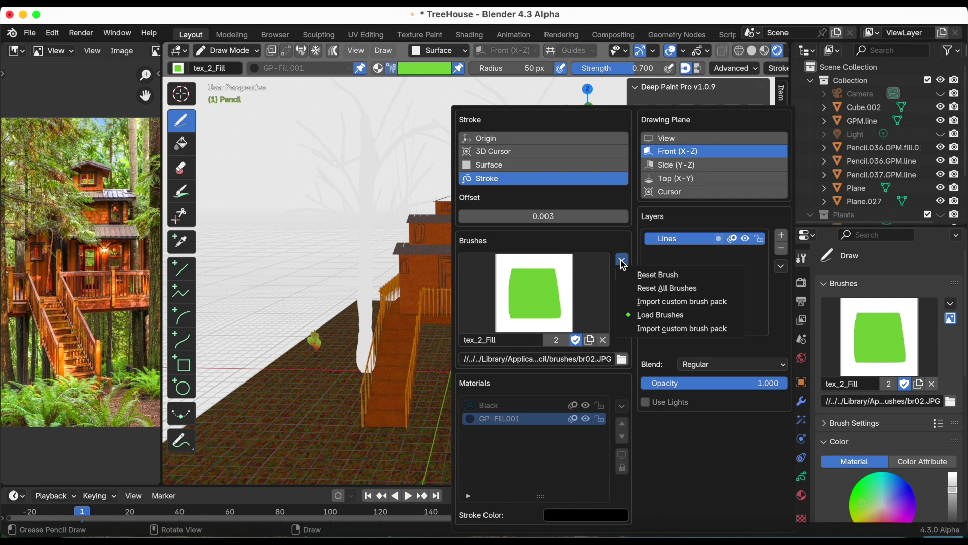
pyautogui.click(622, 261)
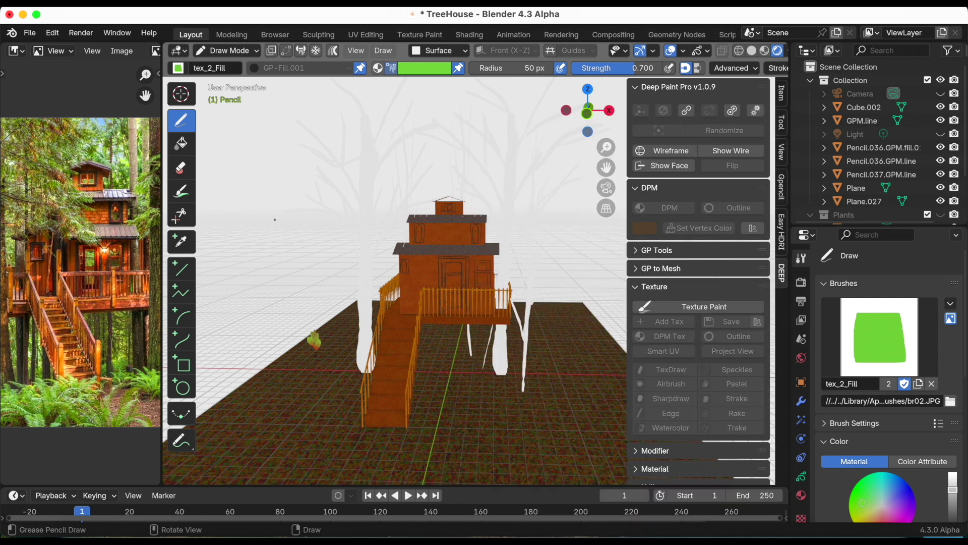
pyautogui.click(241, 51)
pyautogui.click(242, 62)
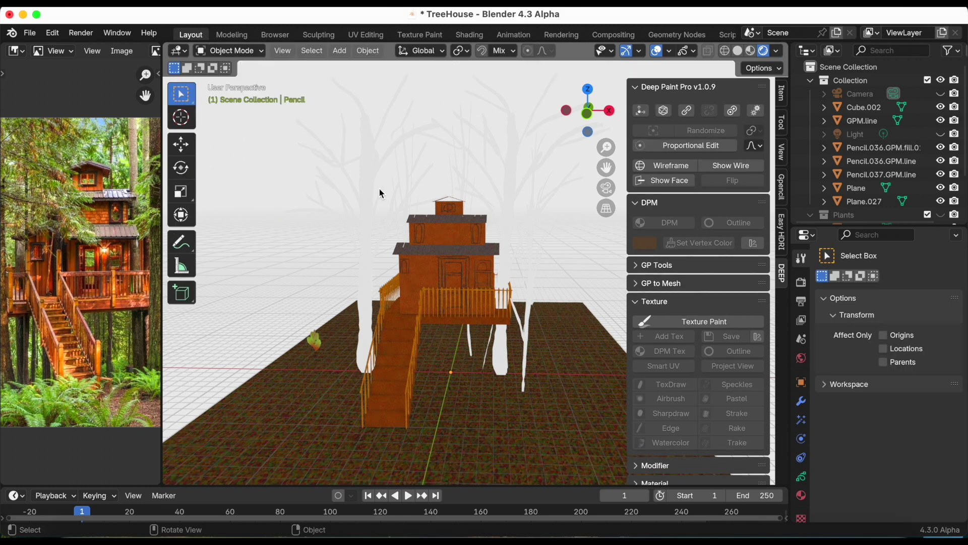
# Put the tree mesh in Texture Paint mode and add a 1024 px Base texture in dark brown sampled from the reference photo.
pyautogui.click(364, 199)
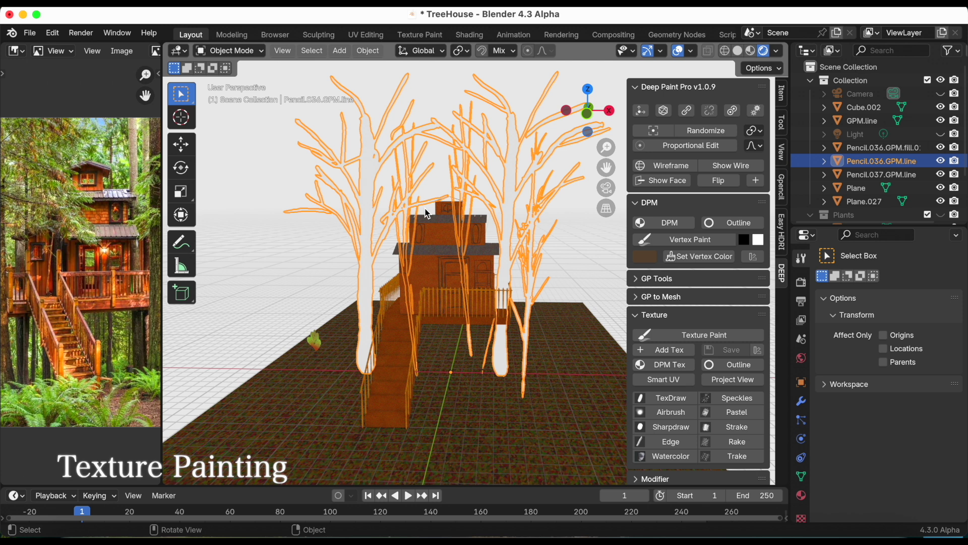
pyautogui.click(686, 335)
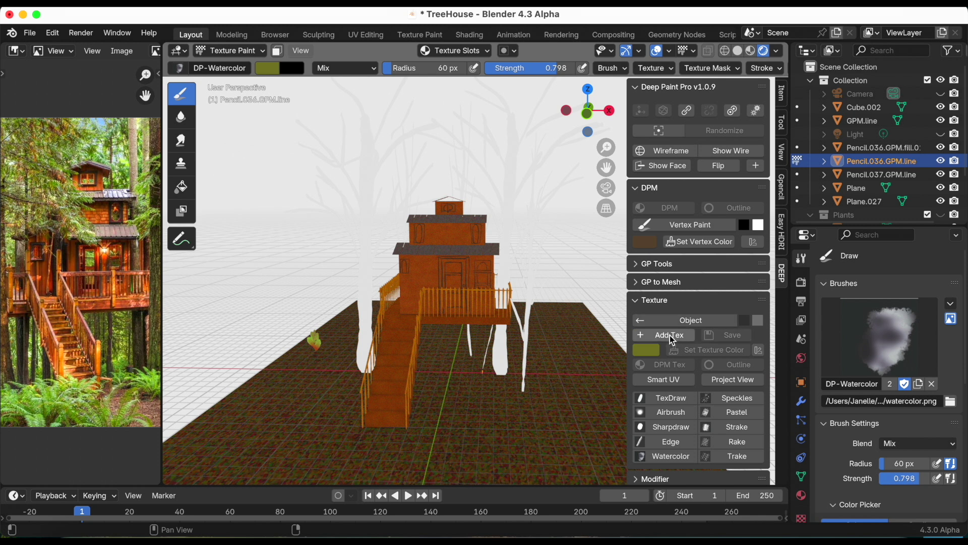
pyautogui.click(669, 334)
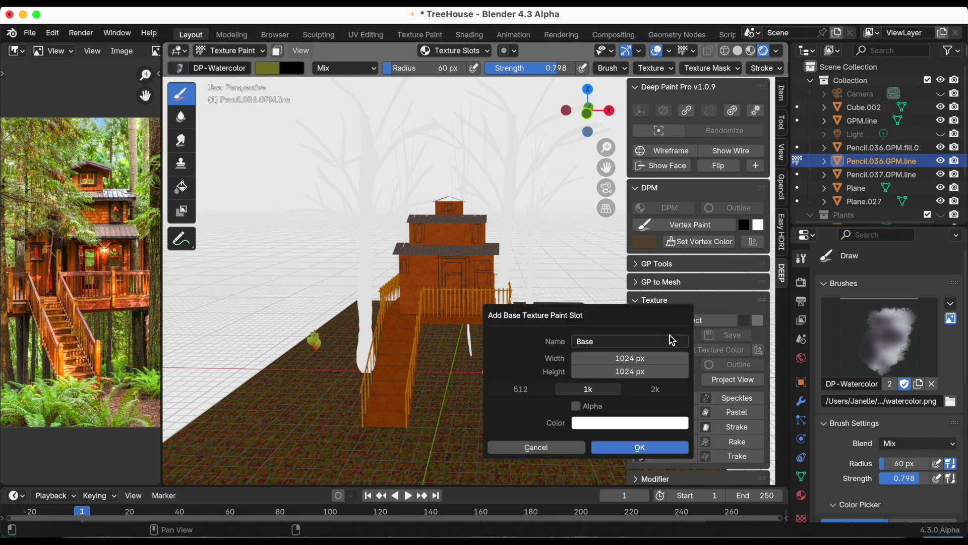
pyautogui.click(603, 424)
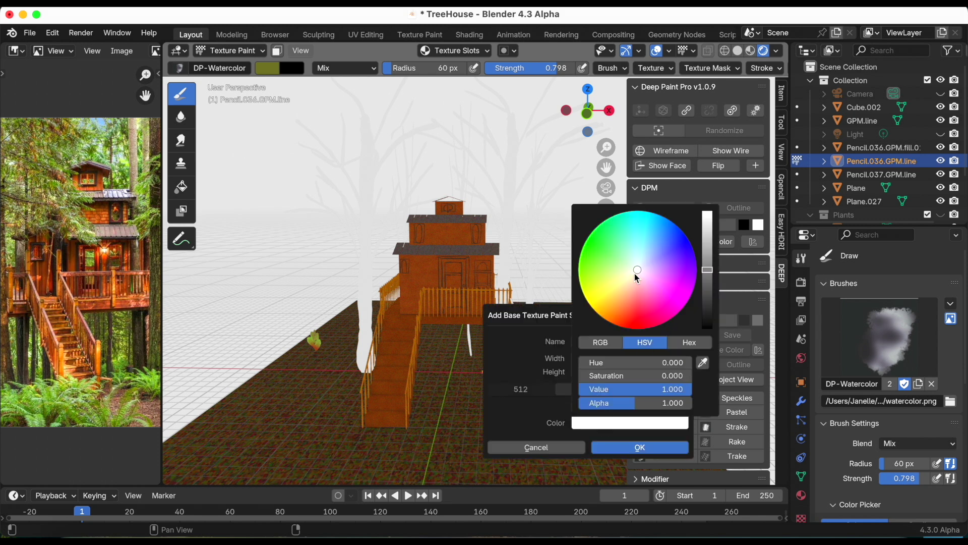
pyautogui.moveTo(635, 272); pyautogui.dragTo(628, 296)
pyautogui.moveTo(707, 270); pyautogui.dragTo(707, 277)
pyautogui.click(702, 362)
pyautogui.click(4, 345)
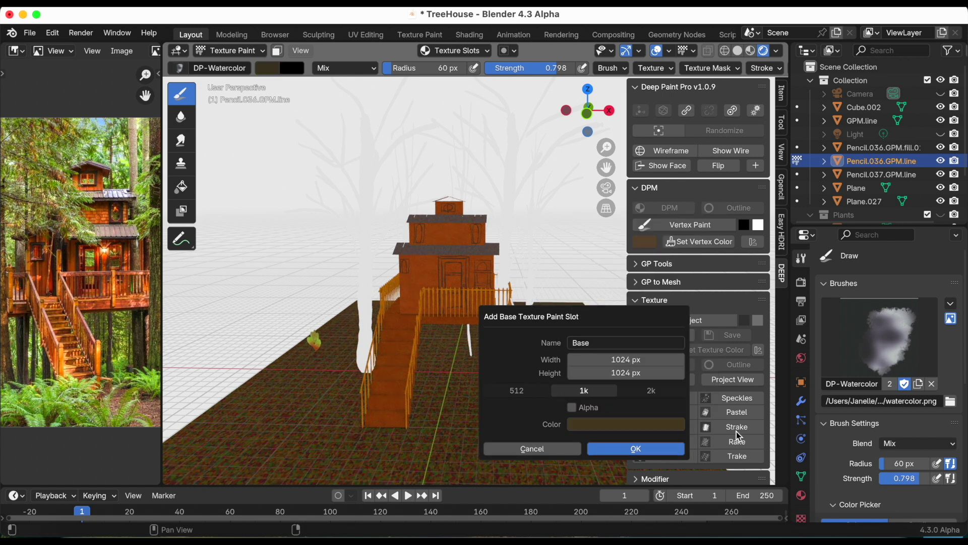
pyautogui.click(636, 447)
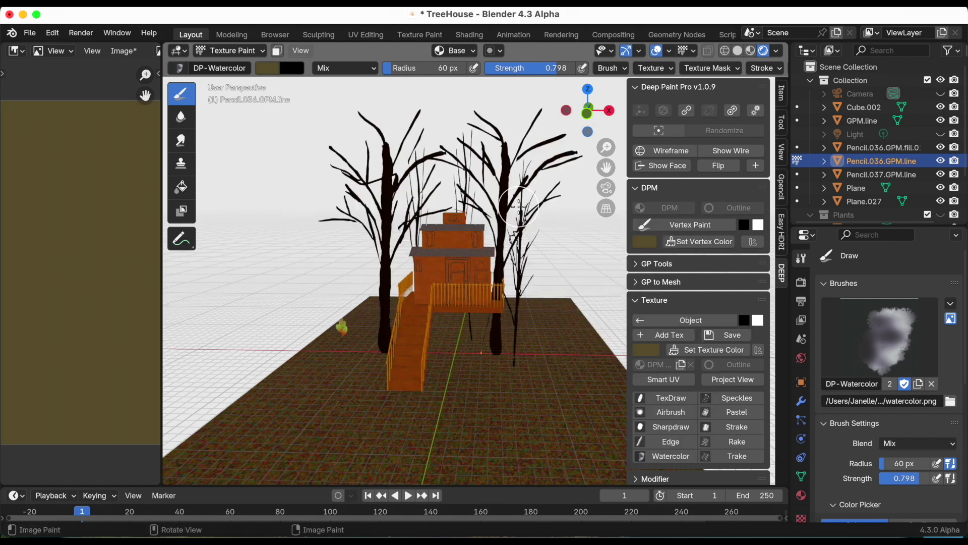
# Choose the Watercolor texture brush and show the scene in the Shading workspace with rendered viewport shading.
pyautogui.click(653, 454)
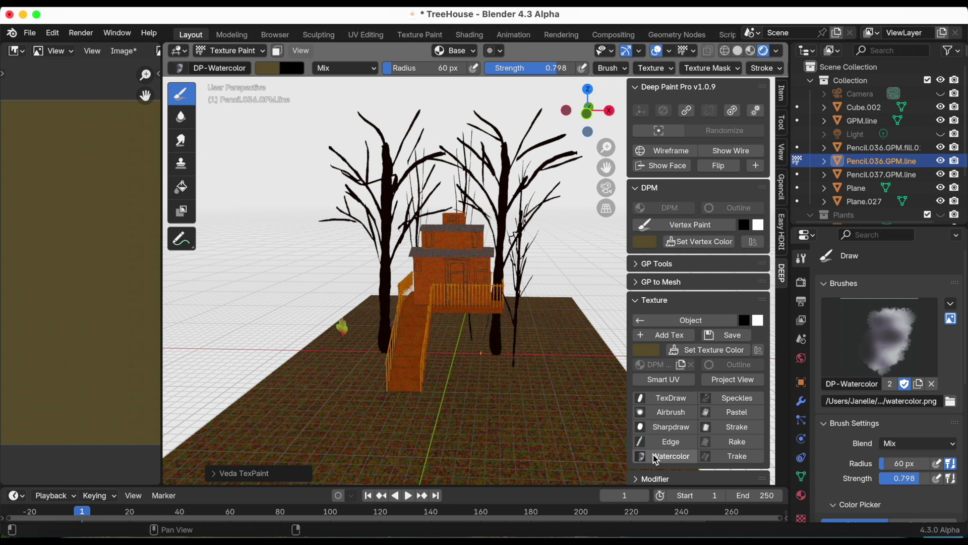
pyautogui.click(468, 35)
pyautogui.scroll(2, 483, 202)
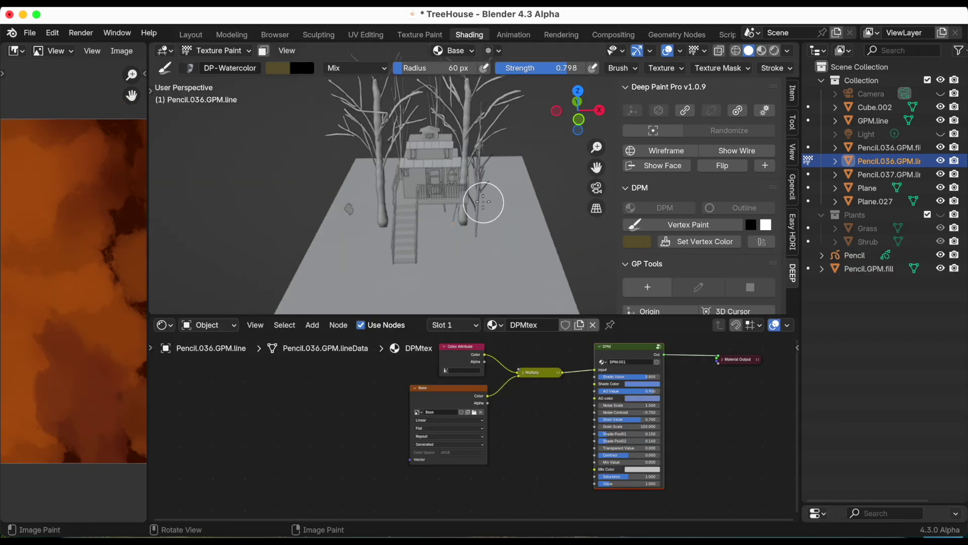
pyautogui.moveTo(483, 202); pyautogui.dragTo(497, 163, button='middle')
pyautogui.click(775, 51)
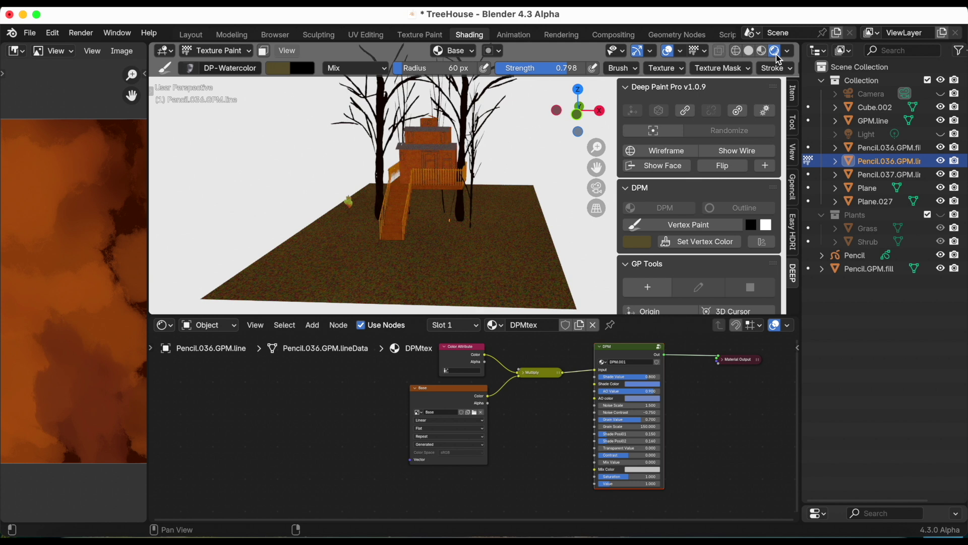
pyautogui.moveTo(596, 166); pyautogui.dragTo(625, 201)
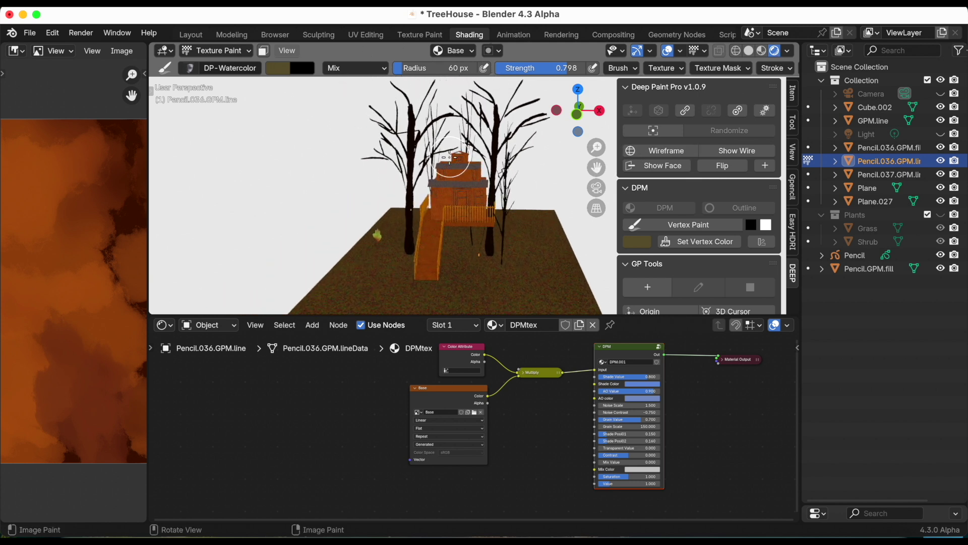
pyautogui.scroll(2, 449, 158)
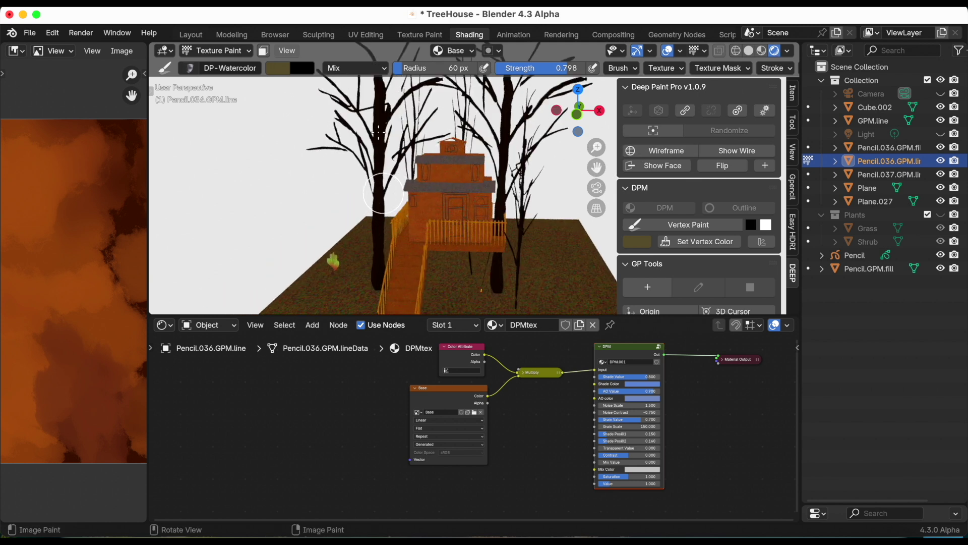
pyautogui.moveTo(381, 146)
pyautogui.mouseDown(button='middle')
pyautogui.moveTo(402, 150)
pyautogui.moveTo(381, 145)
pyautogui.mouseUp(button='middle')
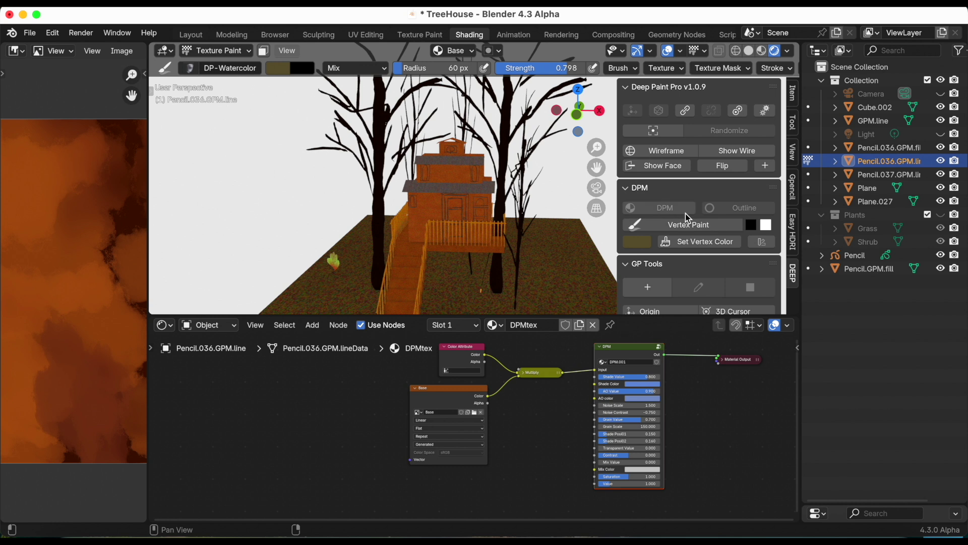
# Expand the Multiply node in the trees' DPMtex material and set its blending mode to Mix.
pyautogui.scroll(-10, 686, 217)
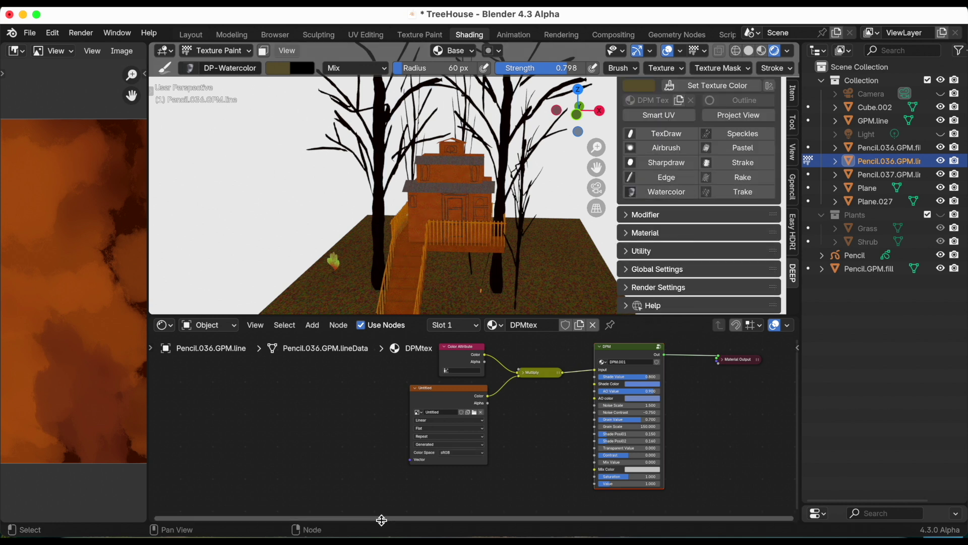
pyautogui.scroll(-1, 449, 427)
pyautogui.scroll(1, 448, 427)
pyautogui.moveTo(505, 417); pyautogui.dragTo(450, 440, button='middle')
pyautogui.scroll(1, 493, 422)
pyautogui.moveTo(495, 415); pyautogui.dragTo(465, 421, button='middle')
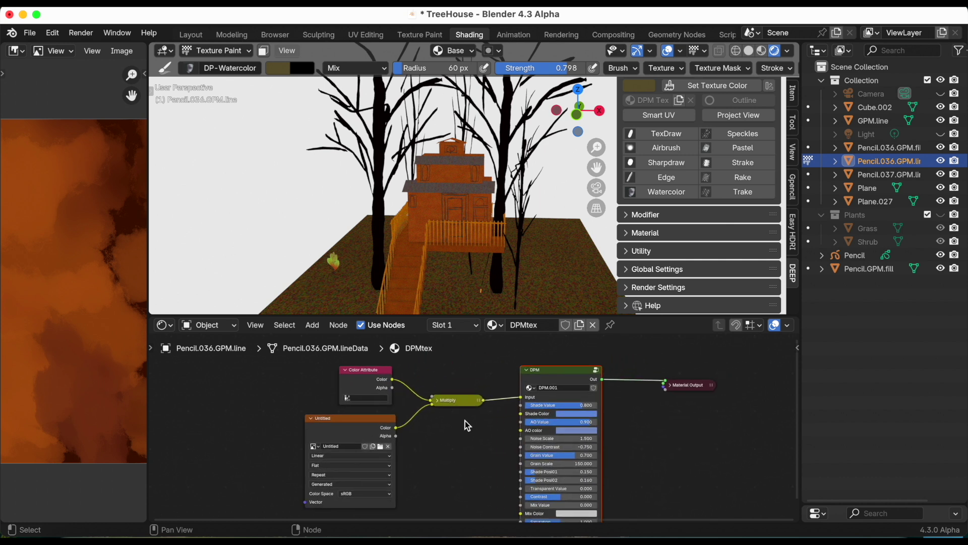
pyautogui.scroll(2, 464, 420)
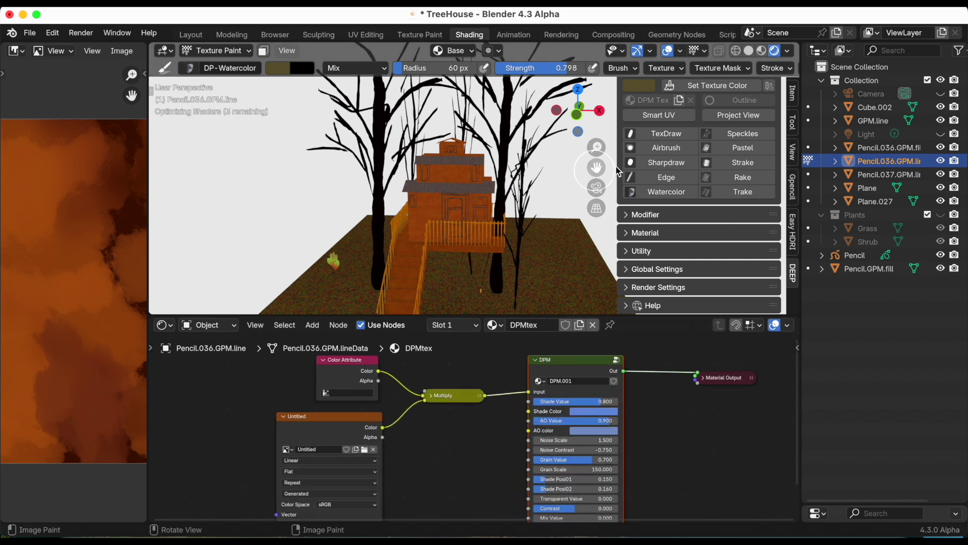
pyautogui.click(430, 396)
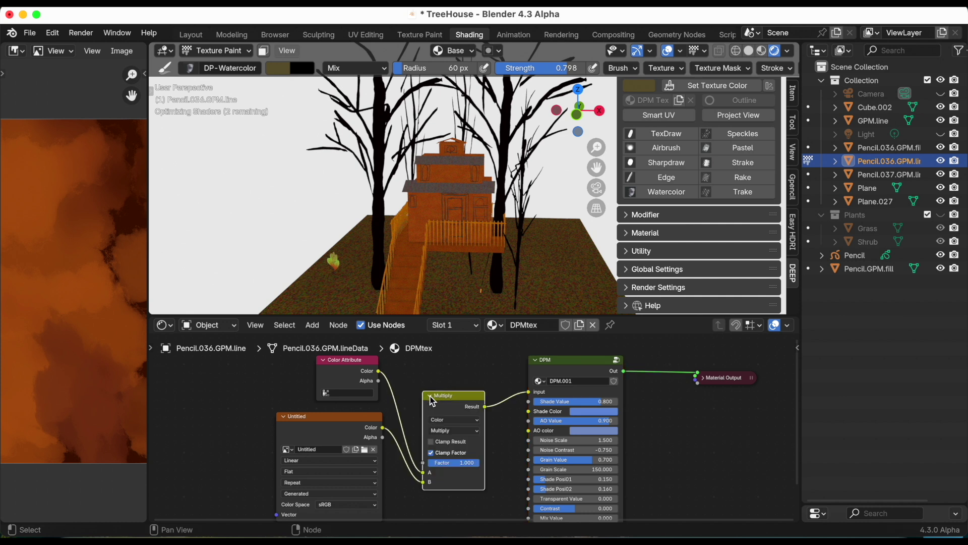
pyautogui.click(447, 430)
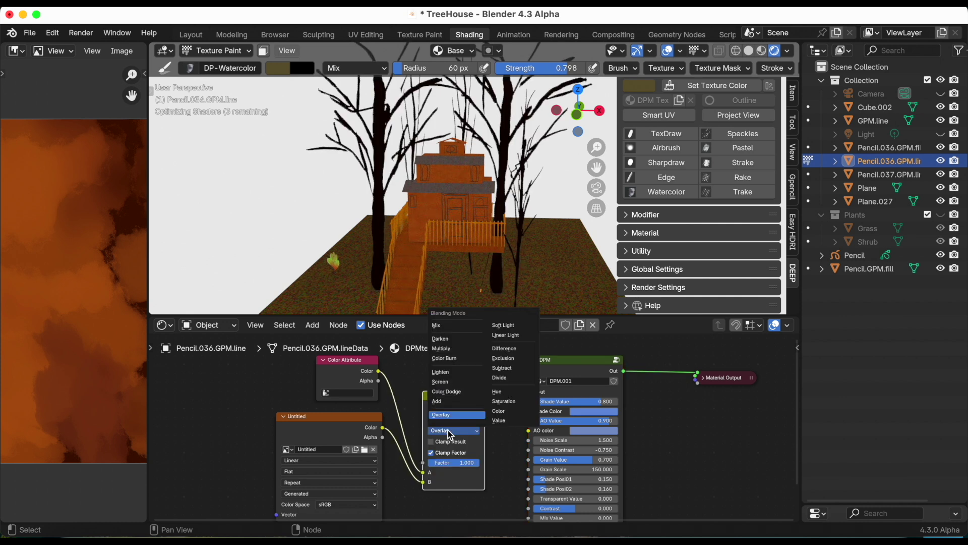
pyautogui.click(449, 326)
pyautogui.scroll(-2, 475, 248)
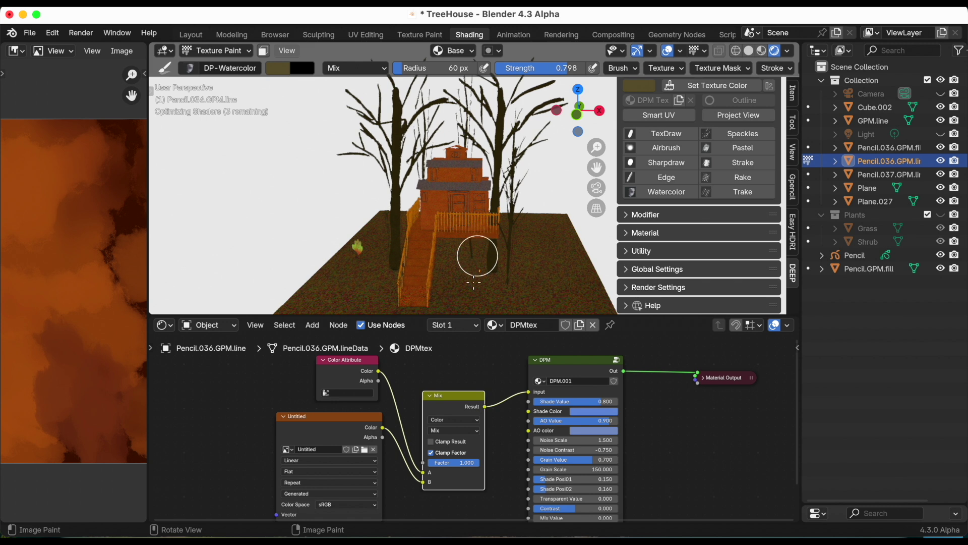
pyautogui.click(453, 430)
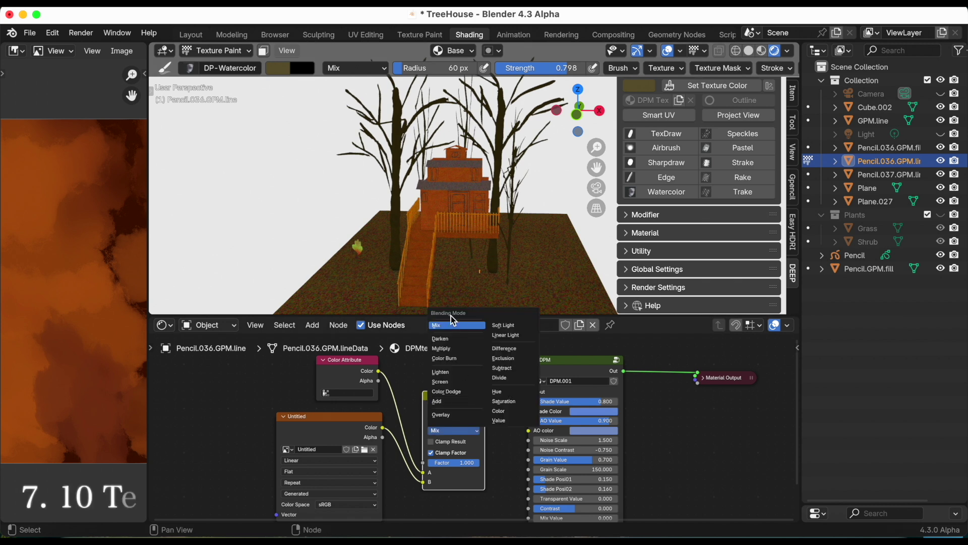
pyautogui.moveTo(489, 219)
pyautogui.mouseDown(button='middle')
pyautogui.moveTo(480, 262)
pyautogui.moveTo(498, 222)
pyautogui.moveTo(484, 210)
pyautogui.mouseUp(button='middle')
# Choose the Pastel texture brush and open its paint colour for editing.
pyautogui.click(743, 147)
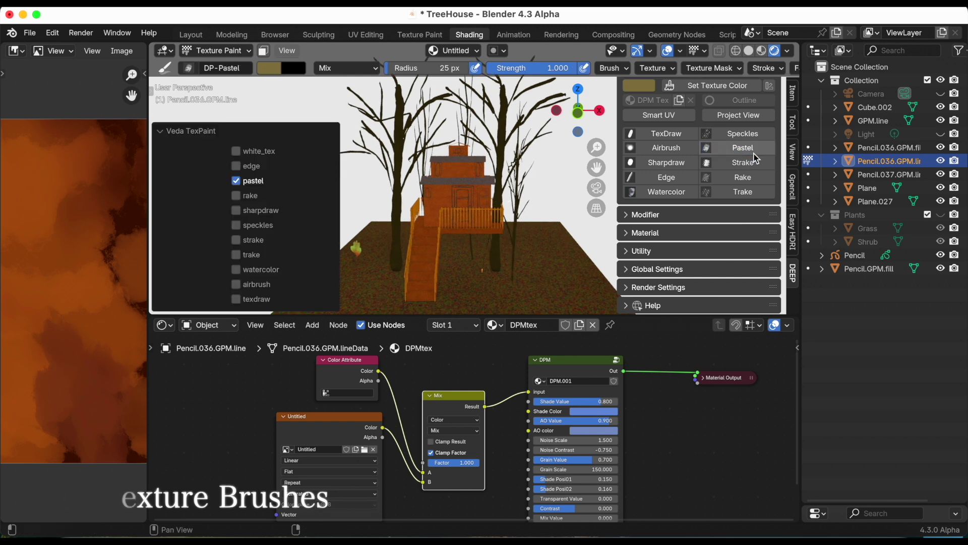
pyautogui.click(276, 68)
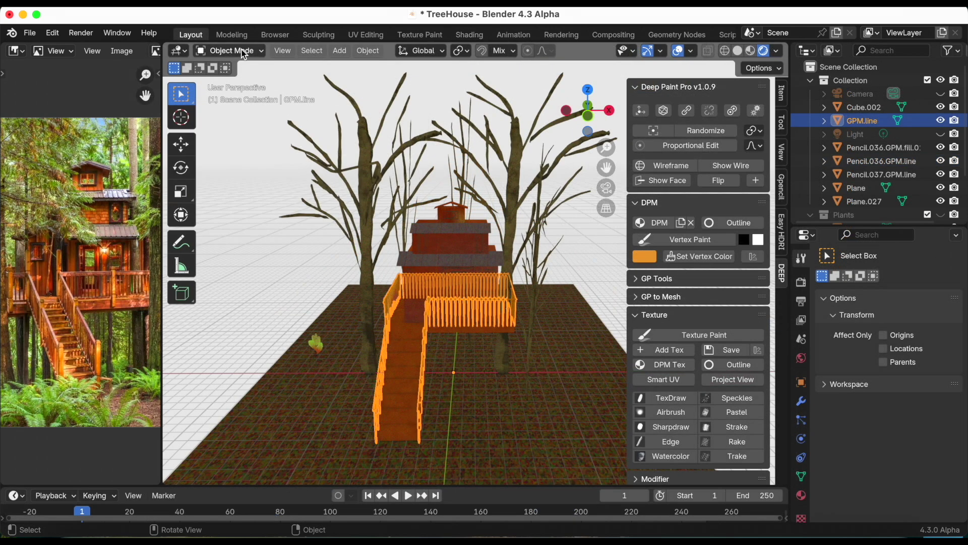
# Add a blank GP drawing object to the scene and set its stroke placement to Surface.
pyautogui.click(339, 50)
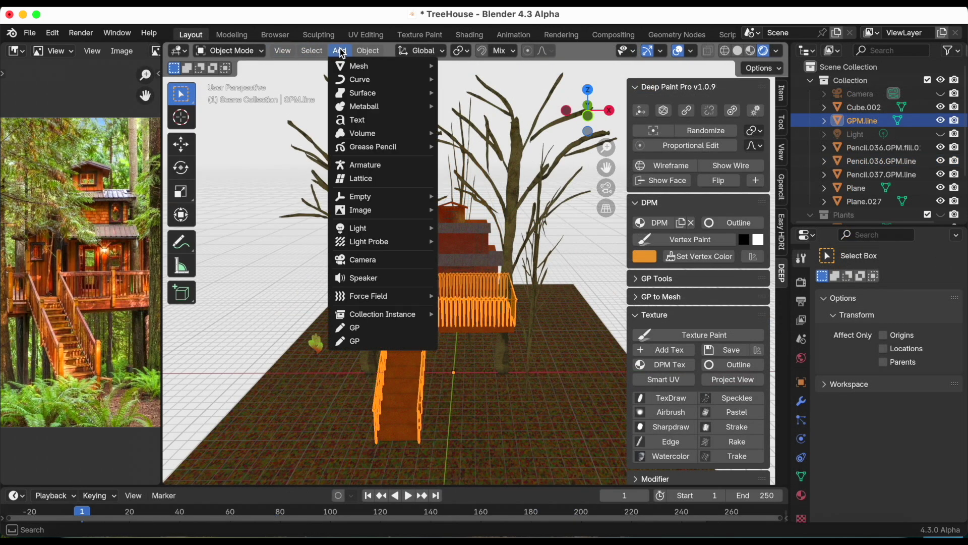
pyautogui.click(377, 328)
pyautogui.click(445, 51)
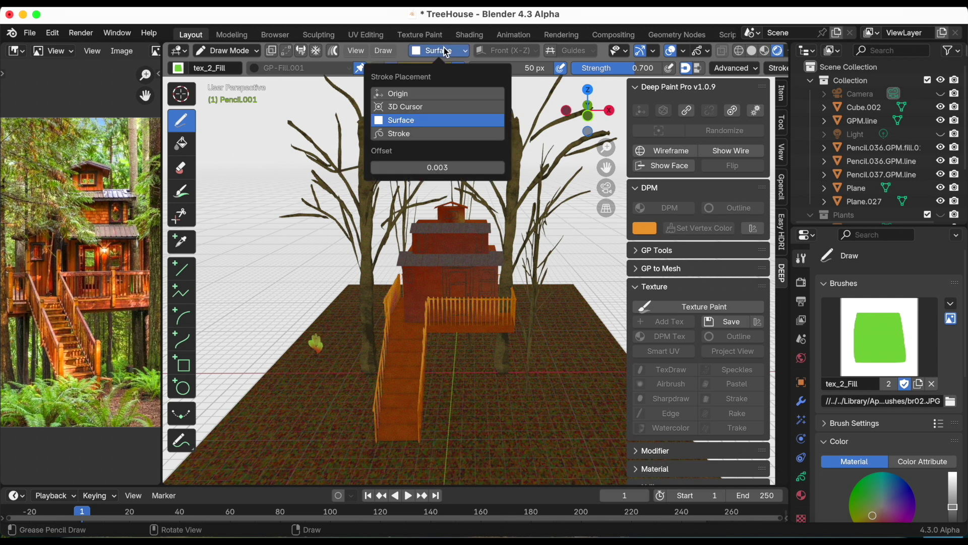
pyautogui.click(424, 121)
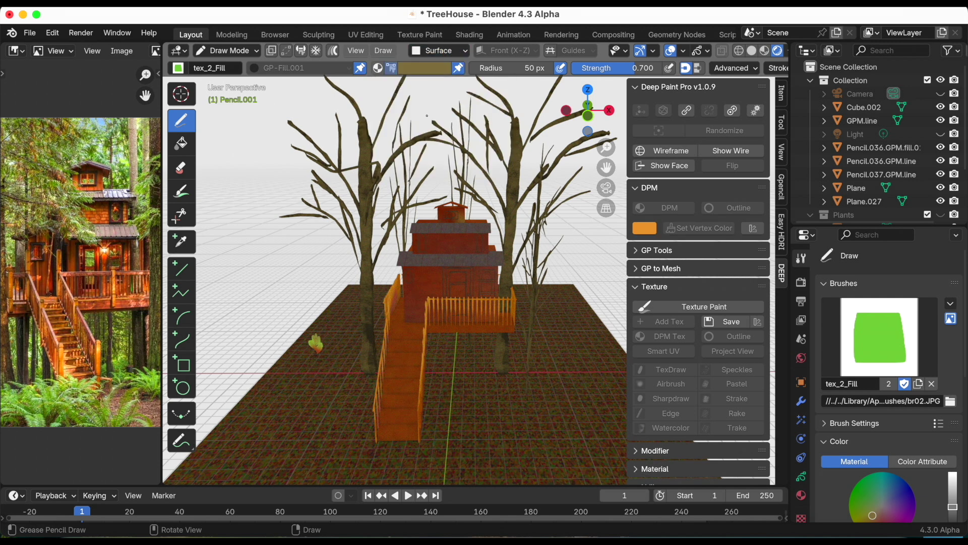
# Choose the Ink Pen brush and the Black.001 material for the Grease Pencil strokes.
pyautogui.click(180, 69)
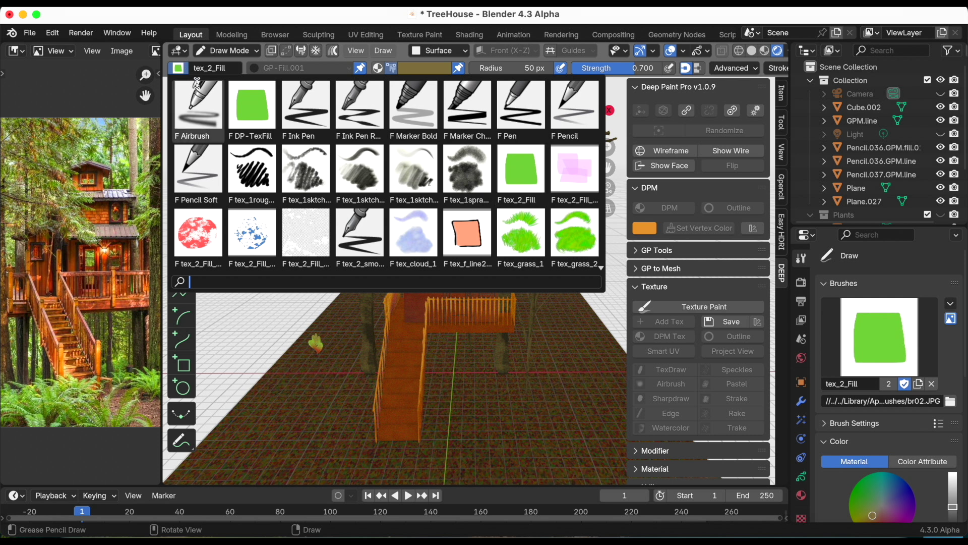
pyautogui.click(308, 113)
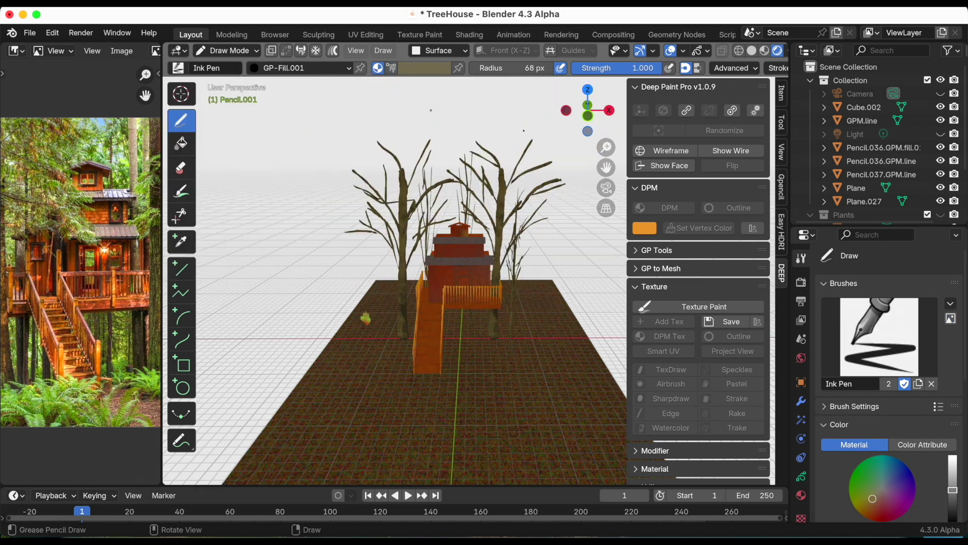
pyautogui.click(273, 67)
pyautogui.click(281, 99)
# Draw freehand vine strokes strung between the branches of both large trees, undoing an unwanted stroke.
pyautogui.moveTo(606, 147); pyautogui.dragTo(604, 127)
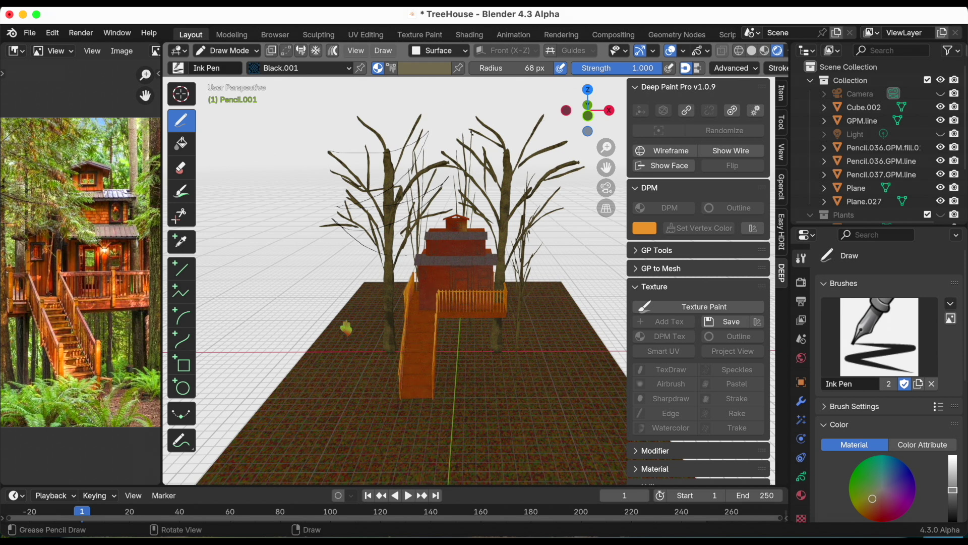
pyautogui.hotkey('ctrl', 'z')
pyautogui.moveTo(461, 142); pyautogui.dragTo(489, 143)
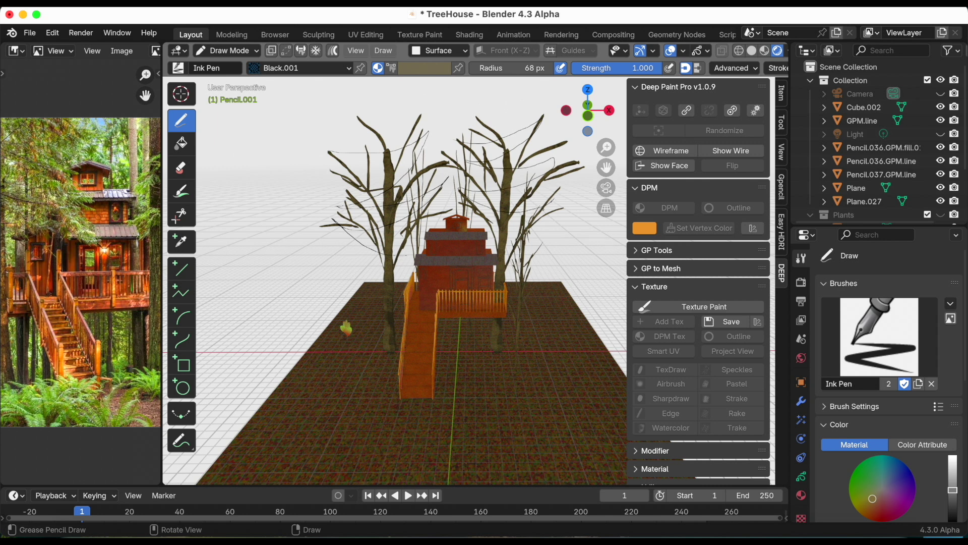
pyautogui.keyDown('shift'); pyautogui.moveTo(543, 208); pyautogui.dragTo(515, 204, button='middle'); pyautogui.keyUp('shift')
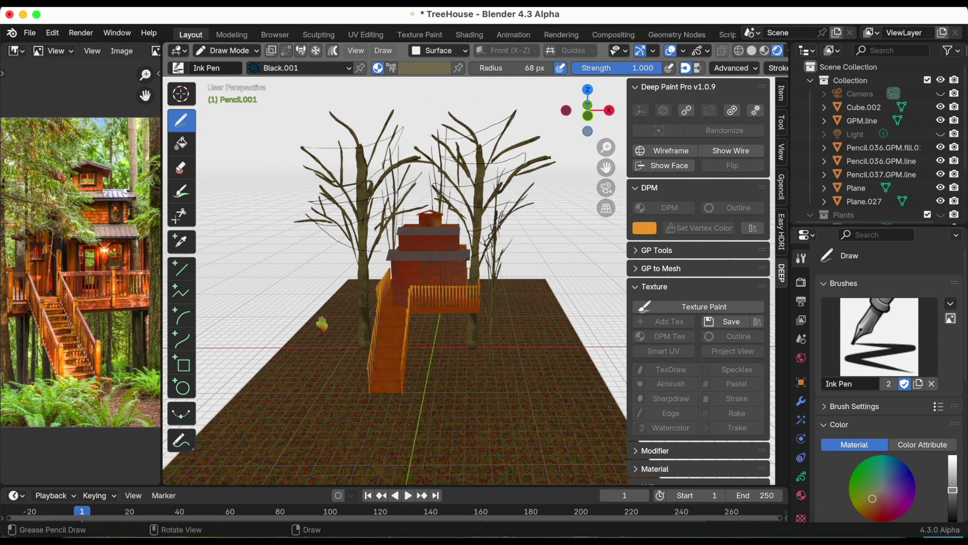
# Return to Object Mode and convert the vine strokes to a curve with GP to Curve.
pyautogui.click(214, 50)
pyautogui.click(223, 66)
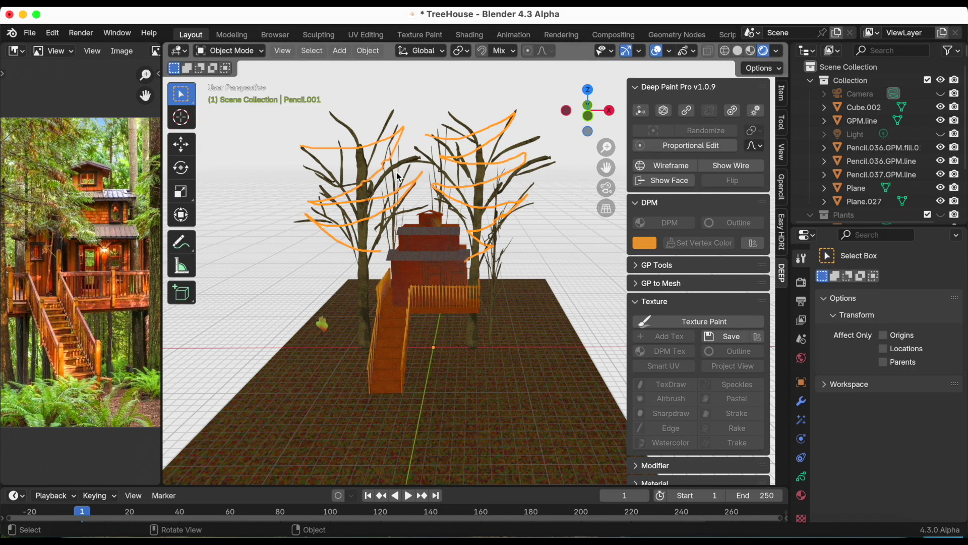
pyautogui.hotkey('shift', 'w')
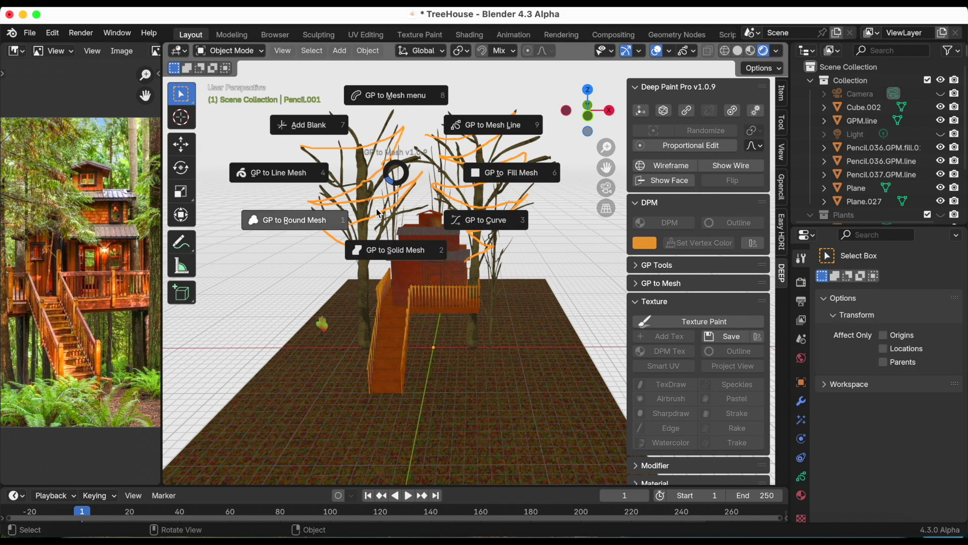
pyautogui.click(480, 222)
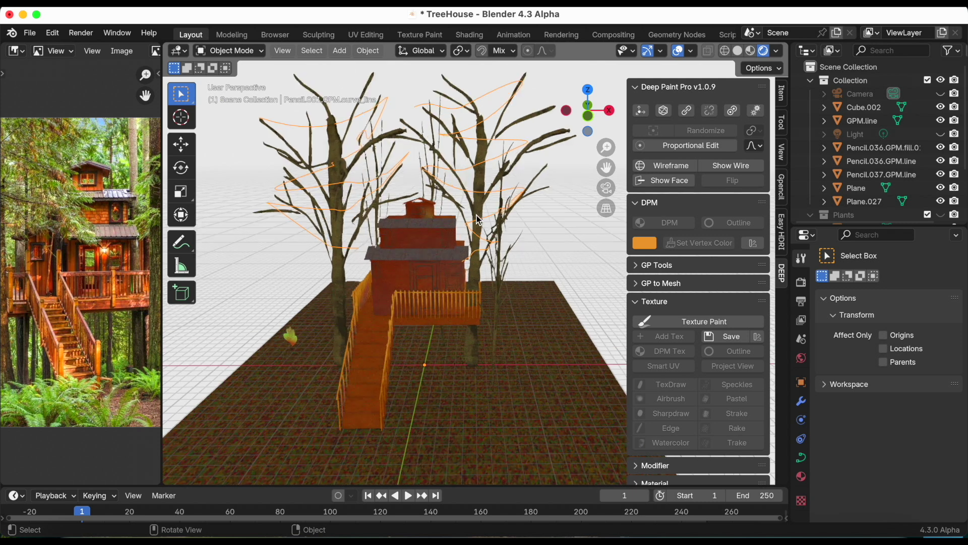
# Apply Vine Gen to the vine curve and pick the leaf beside the trees as its scattered object.
pyautogui.moveTo(606, 172); pyautogui.dragTo(599, 214)
pyautogui.click(640, 303)
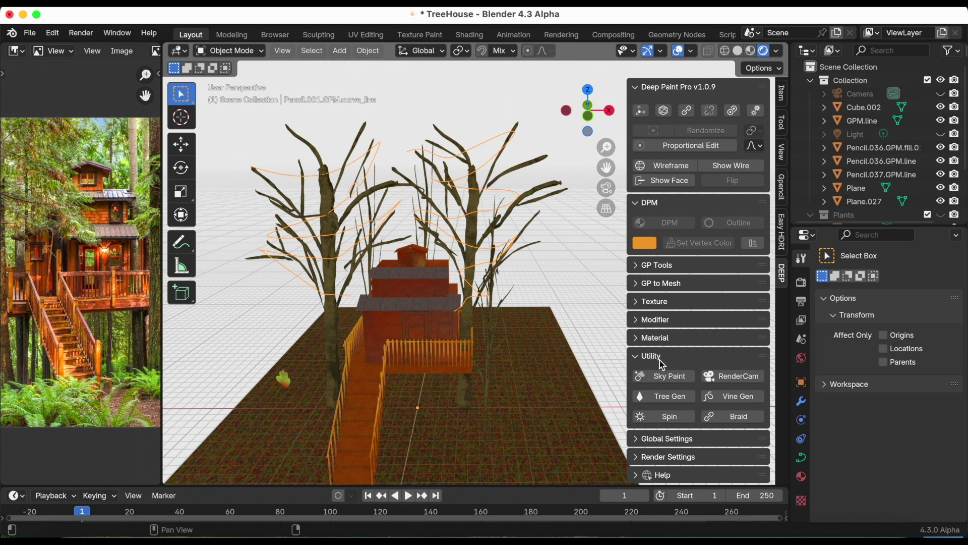
pyautogui.click(742, 397)
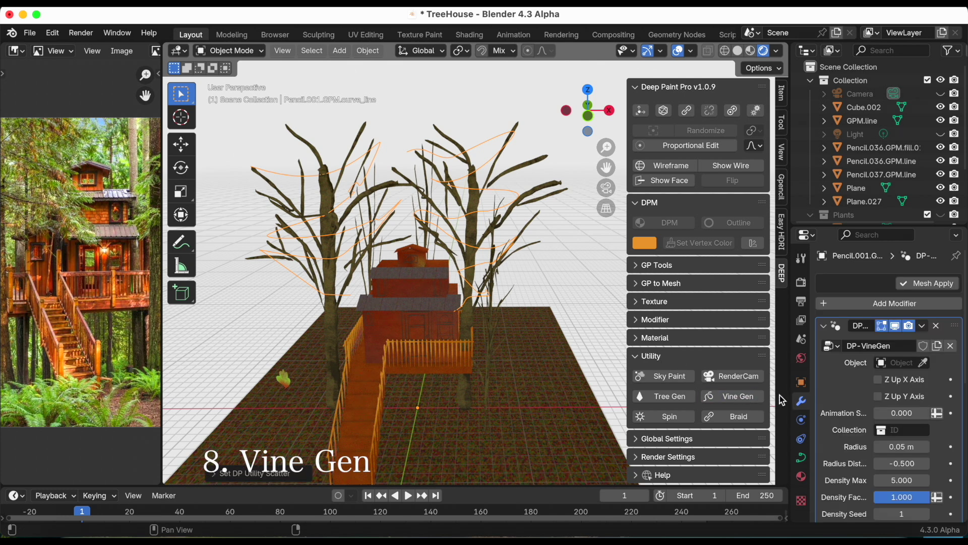
pyautogui.click(922, 364)
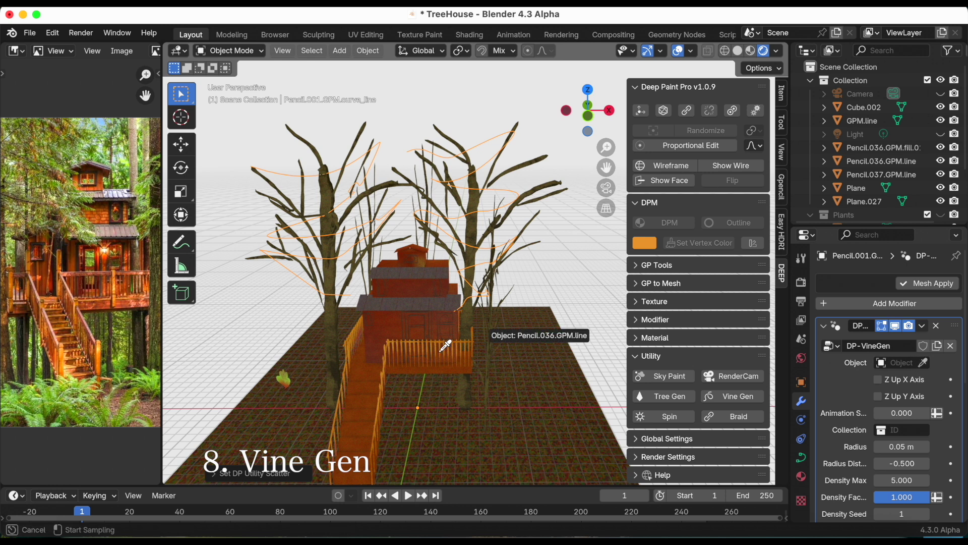
pyautogui.click(288, 374)
pyautogui.moveTo(494, 301); pyautogui.dragTo(511, 290, button='middle')
pyautogui.scroll(2, 512, 290)
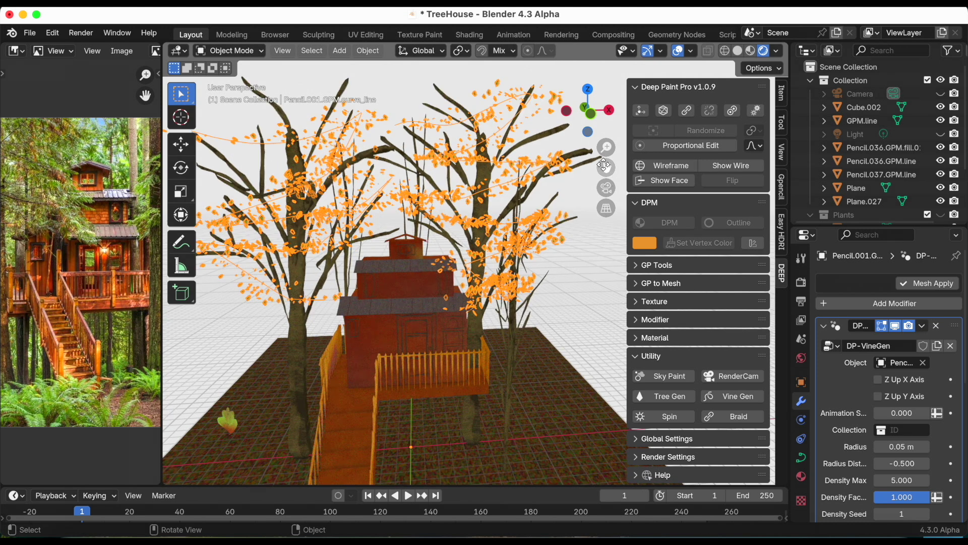
pyautogui.moveTo(606, 167); pyautogui.dragTo(606, 165)
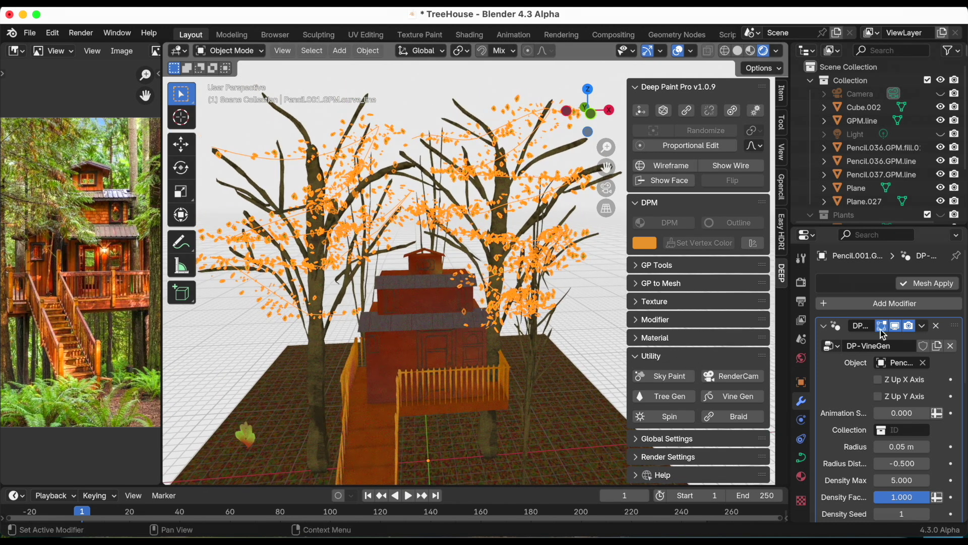
# In the DP-VineGen modifier, set Density Max to 7.580, Radius to 0.17 m and Scale Min to 0.210.
pyautogui.moveTo(853, 226); pyautogui.dragTo(852, 154)
pyautogui.scroll(-5, 872, 332)
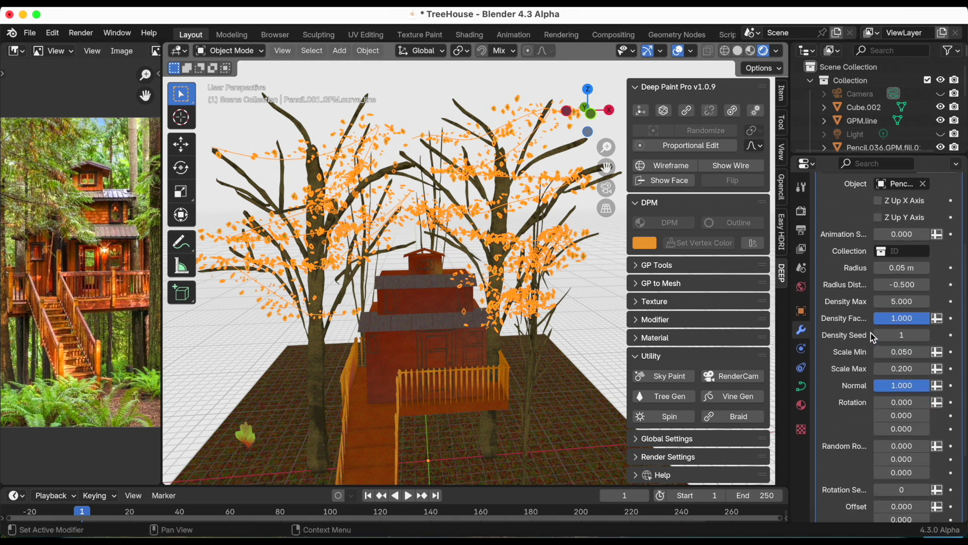
pyautogui.click(579, 313)
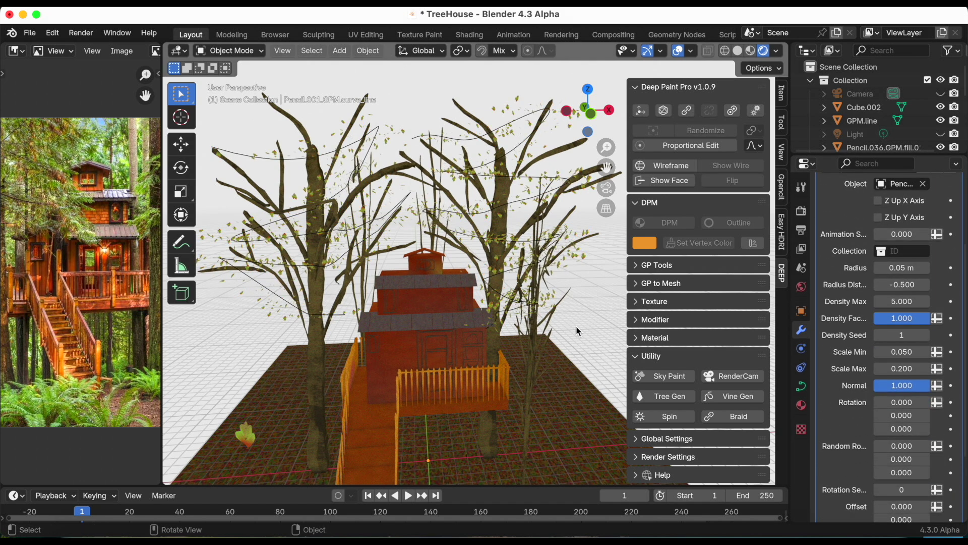
pyautogui.click(502, 245)
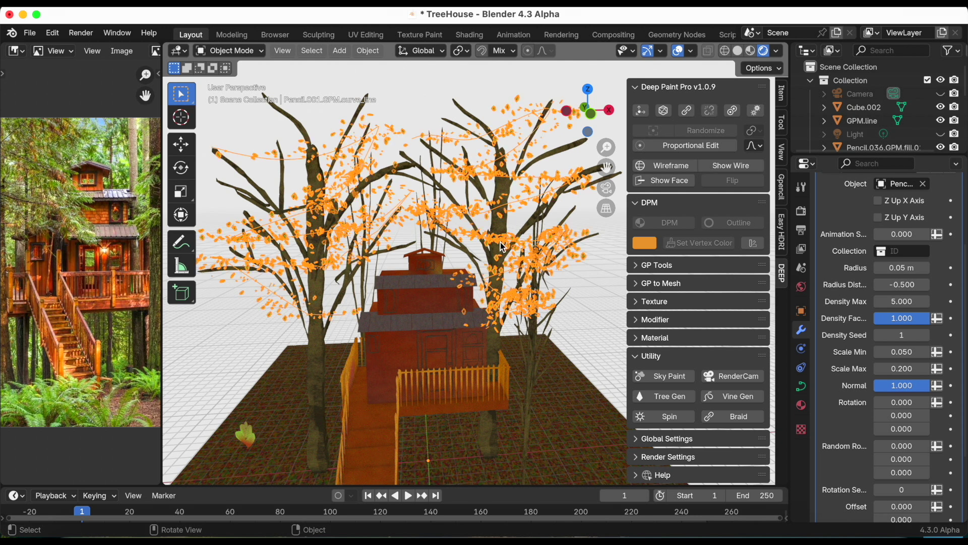
pyautogui.moveTo(900, 302); pyautogui.dragTo(931, 301)
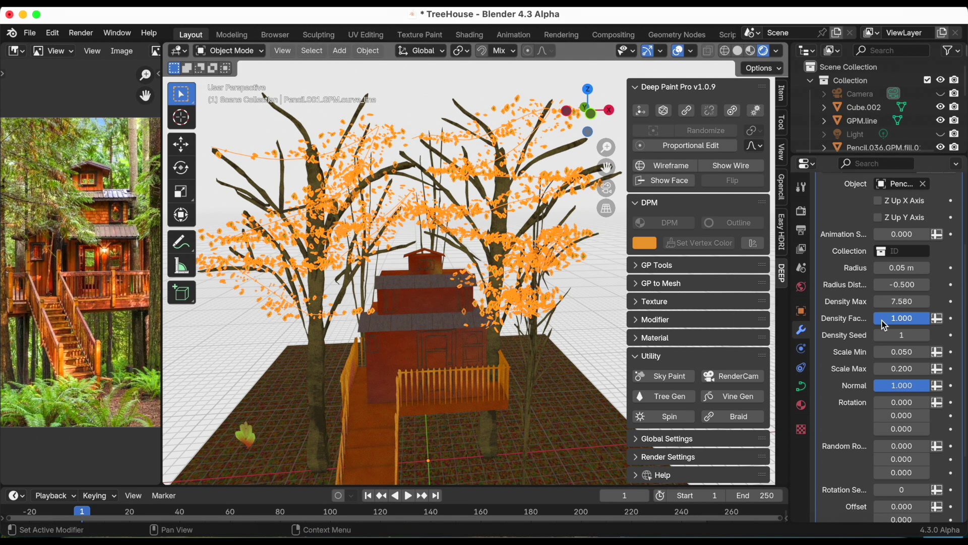
pyautogui.moveTo(901, 268)
pyautogui.mouseDown()
pyautogui.moveTo(912, 268)
pyautogui.moveTo(895, 268)
pyautogui.mouseUp()
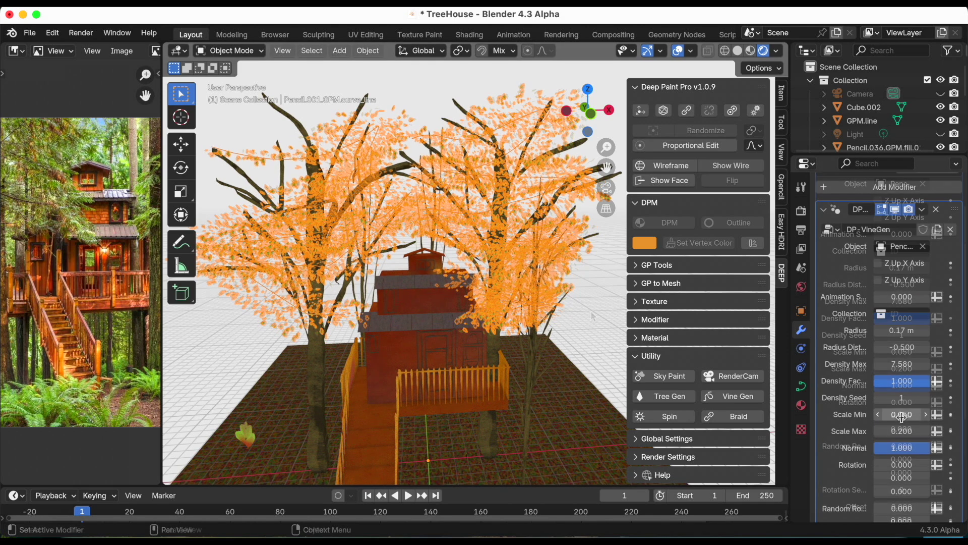
pyautogui.moveTo(901, 414); pyautogui.dragTo(917, 414)
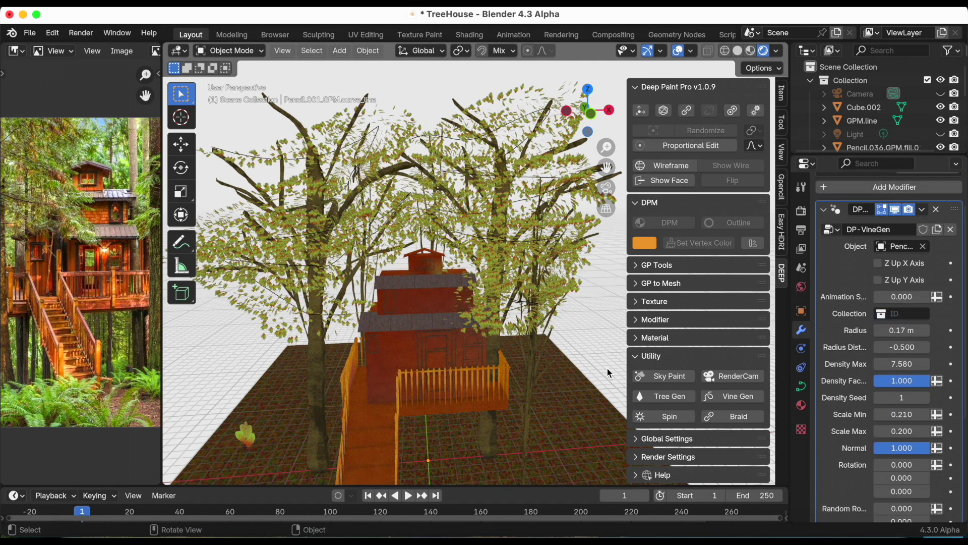
pyautogui.moveTo(609, 373); pyautogui.dragTo(575, 370, button='middle')
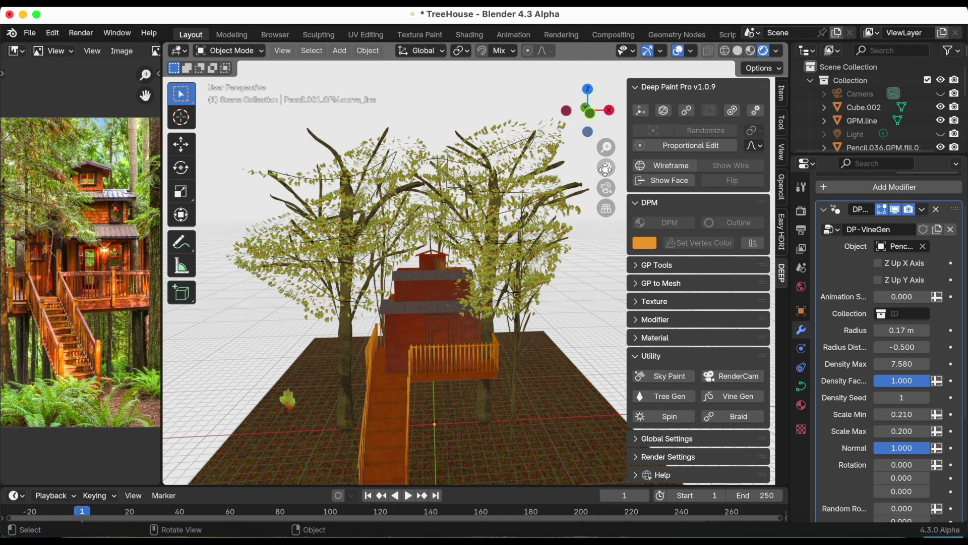
pyautogui.moveTo(602, 170); pyautogui.dragTo(604, 170)
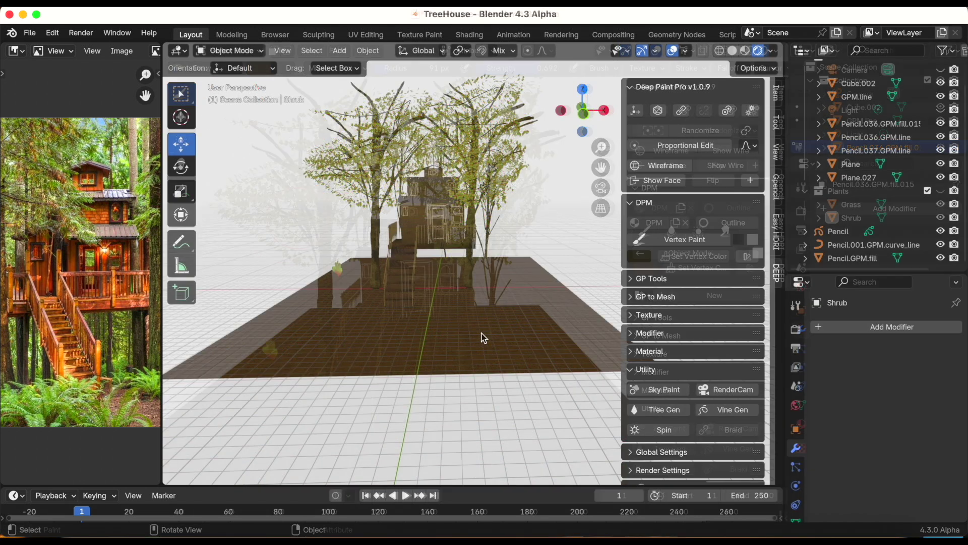
# Select the ground plane and make the Plants collection visible in the viewport.
pyautogui.moveTo(471, 304)
pyautogui.mouseDown(button='middle')
pyautogui.moveTo(463, 304)
pyautogui.moveTo(489, 305)
pyautogui.mouseUp(button='middle')
pyautogui.click(494, 335)
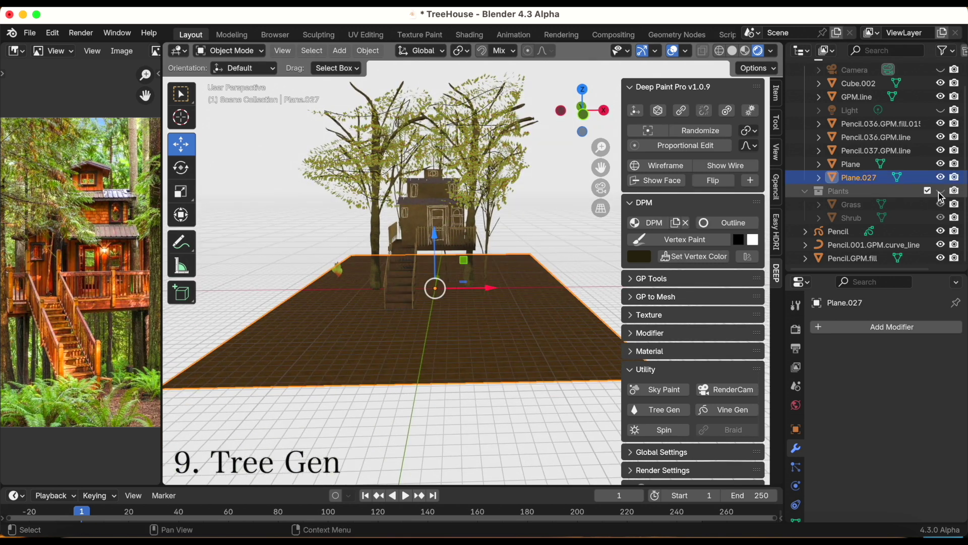
pyautogui.moveTo(395, 314)
pyautogui.mouseDown(button='middle')
pyautogui.moveTo(430, 312)
pyautogui.moveTo(411, 339)
pyautogui.moveTo(464, 329)
pyautogui.moveTo(423, 331)
pyautogui.moveTo(433, 328)
pyautogui.mouseUp(button='middle')
pyautogui.scroll(5, 407, 336)
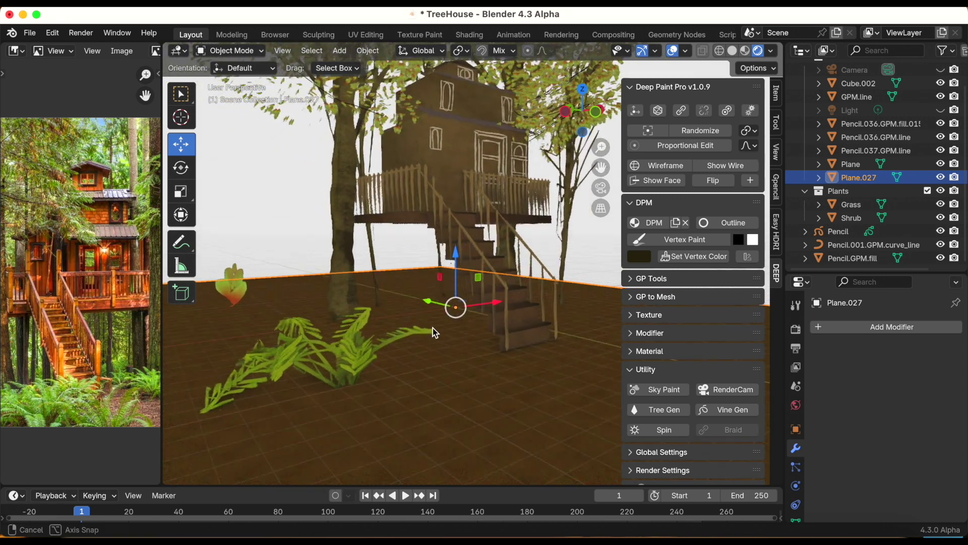
pyautogui.scroll(-5, 432, 328)
pyautogui.moveTo(458, 358); pyautogui.dragTo(399, 387, button='middle')
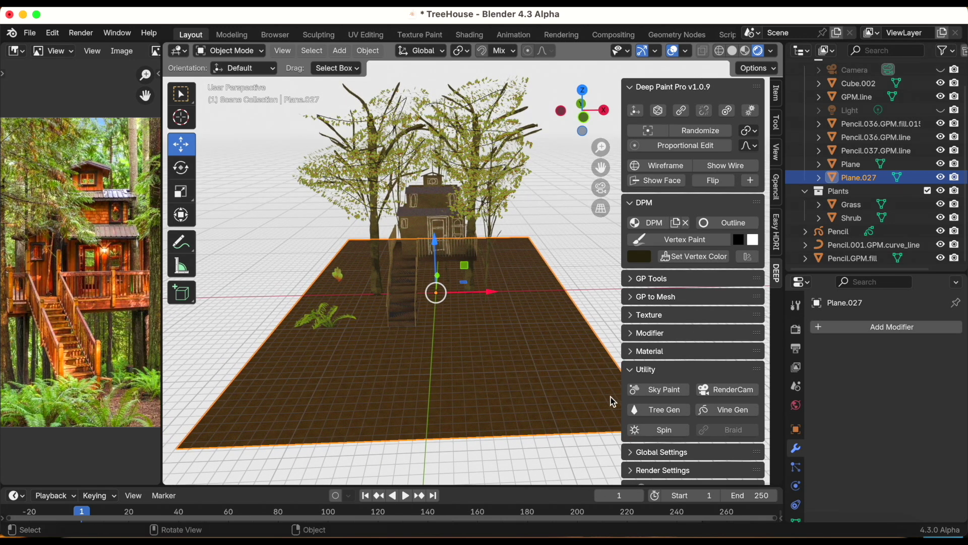
# Apply Tree Gen to the ground plane and set the Plants collection as its scatter source.
pyautogui.click(654, 410)
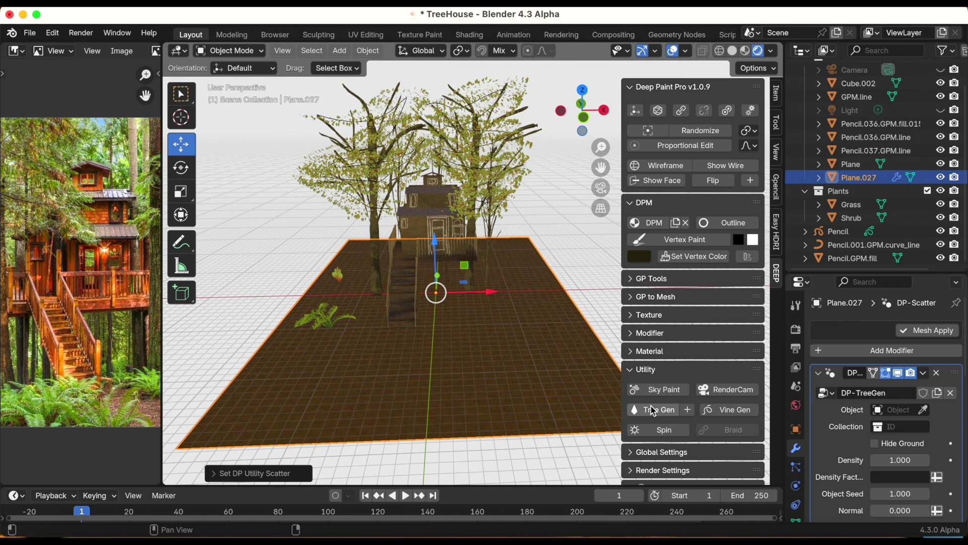
pyautogui.moveTo(851, 272); pyautogui.dragTo(862, 202)
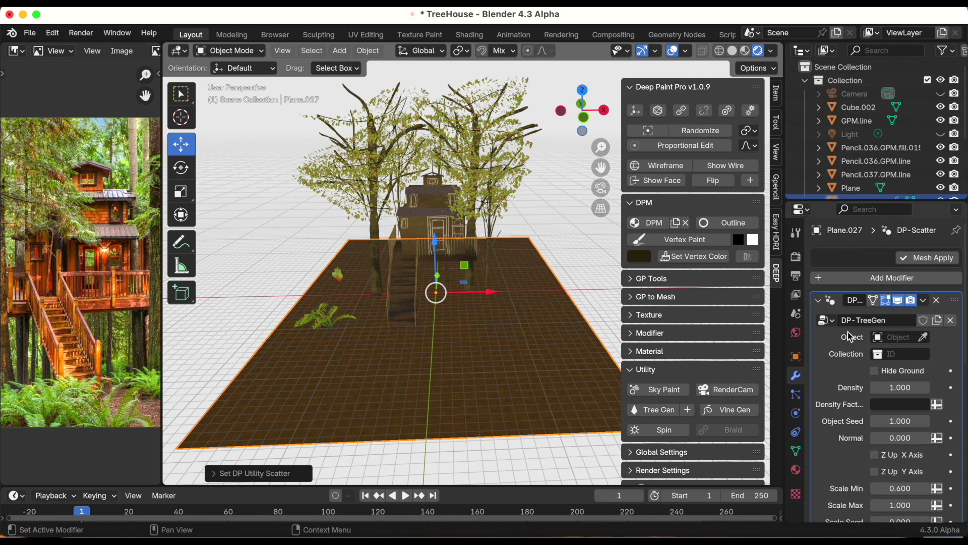
pyautogui.click(923, 338)
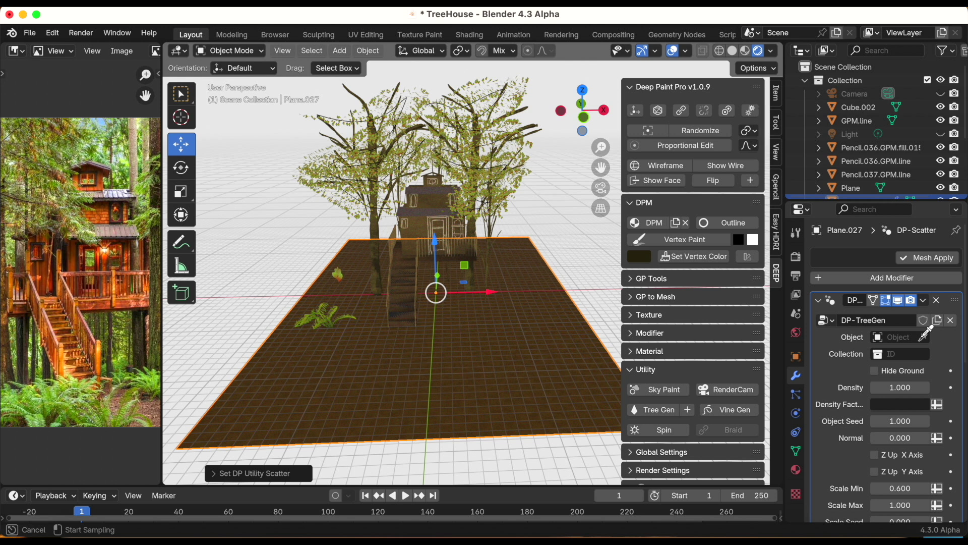
pyautogui.click(920, 339)
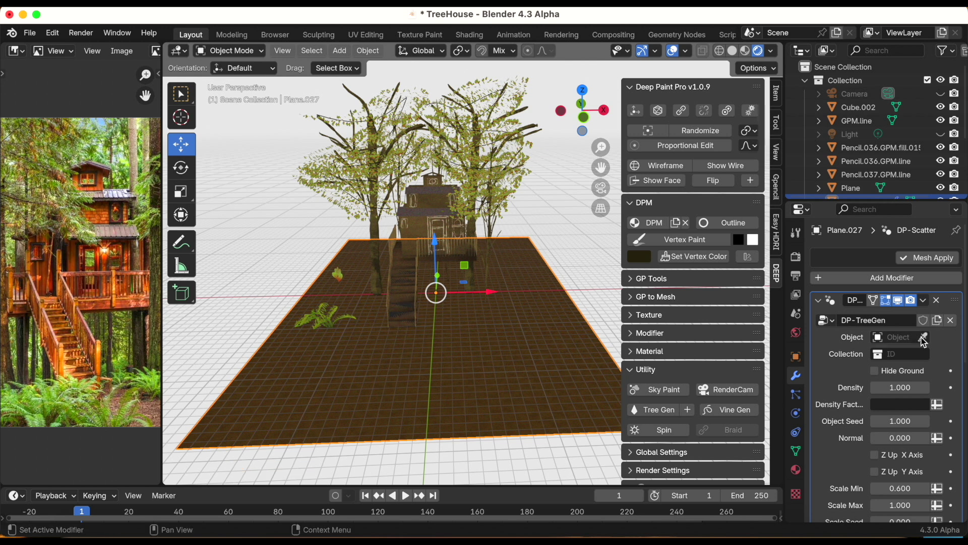
pyautogui.click(874, 355)
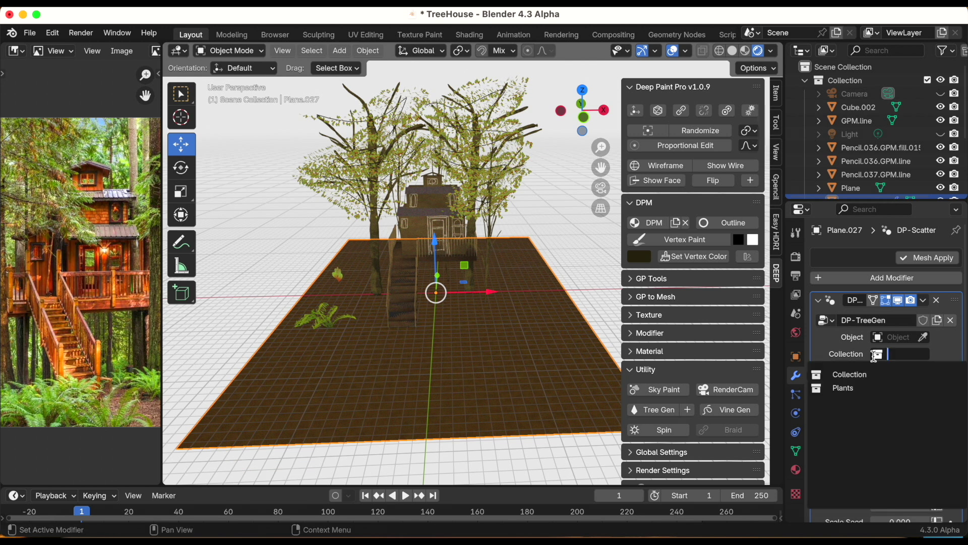
pyautogui.click(858, 391)
pyautogui.scroll(-3, 563, 331)
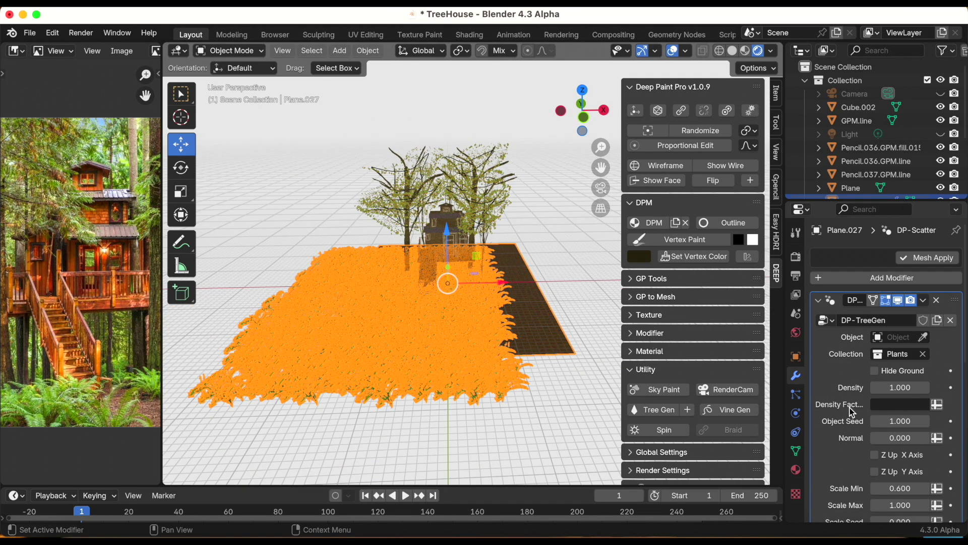
pyautogui.scroll(-5, 850, 408)
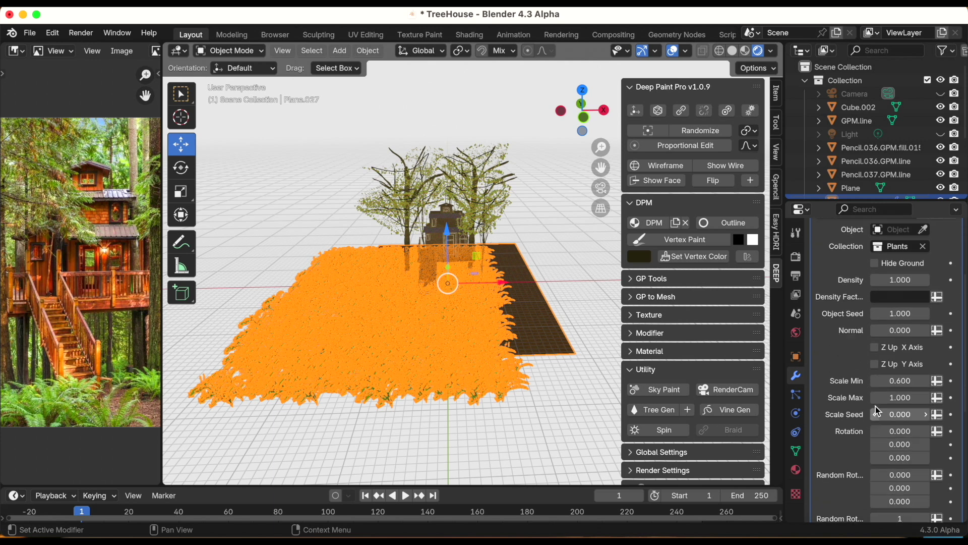
pyautogui.scroll(-8, 890, 409)
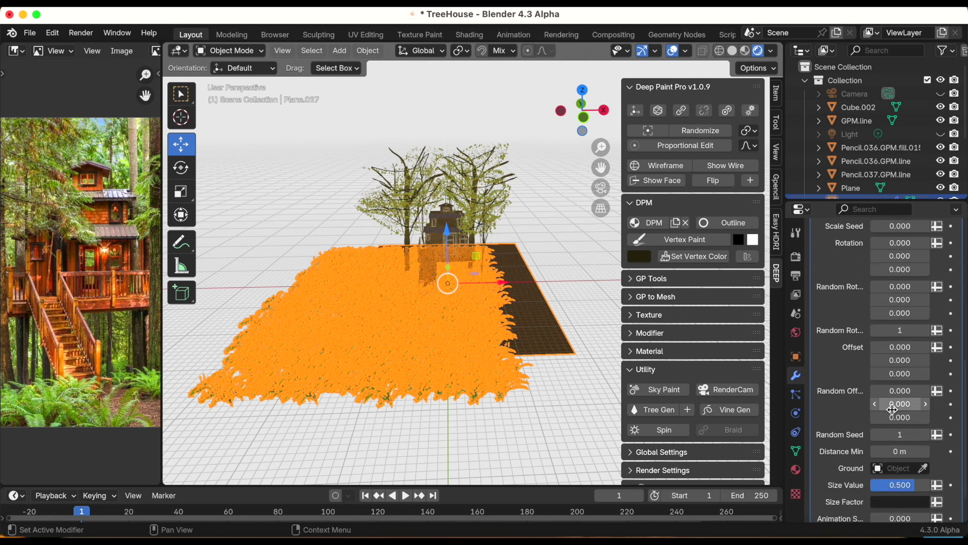
# In the ground plane's DP-TreeGen modifier, set the Offset to 8.760 on X and 6.380 on Y and adjust the X Random Offset.
pyautogui.scroll(2, 887, 429)
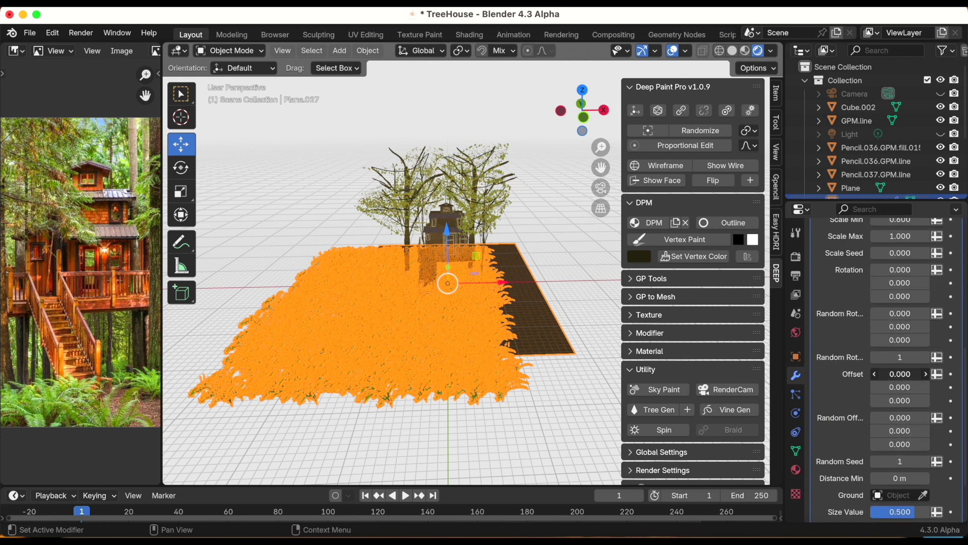
pyautogui.moveTo(900, 373); pyautogui.dragTo(945, 373)
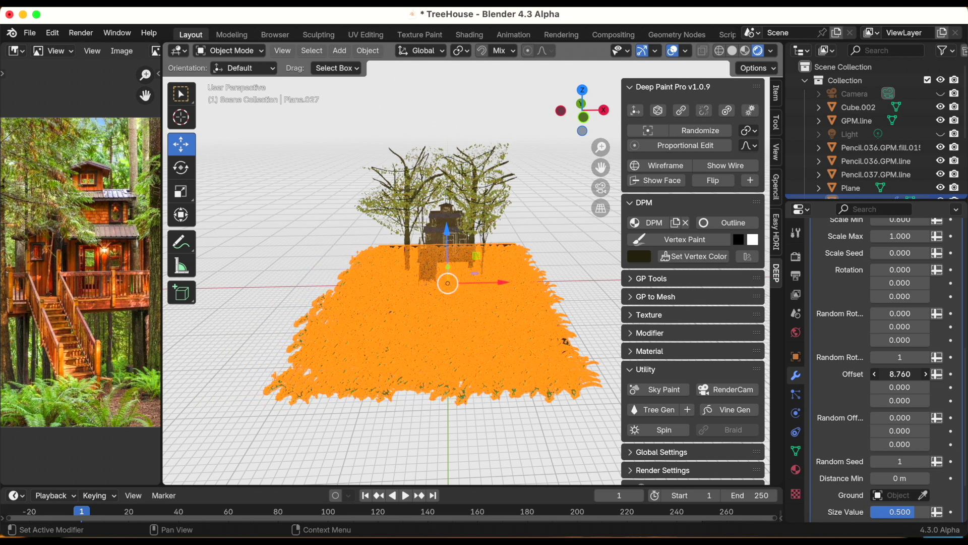
pyautogui.click(456, 435)
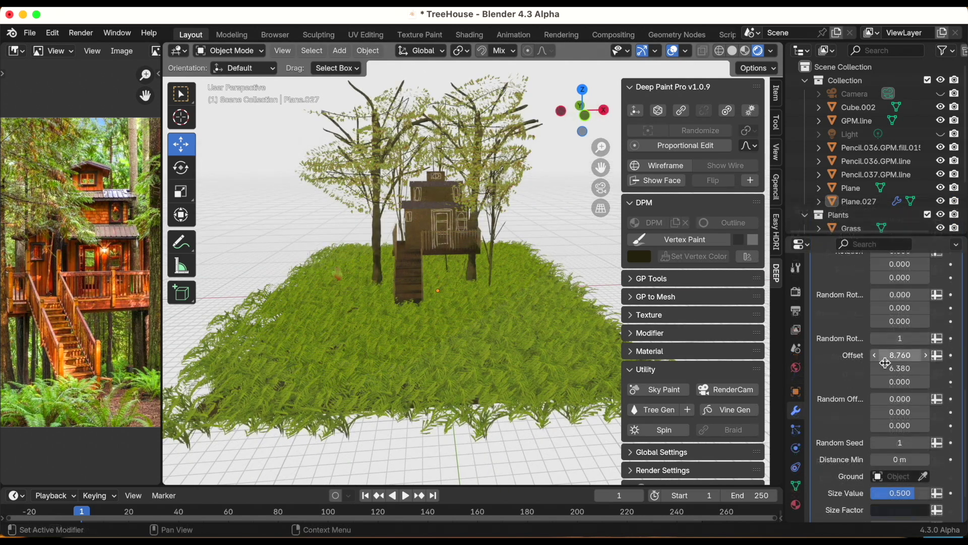
pyautogui.moveTo(900, 398); pyautogui.dragTo(912, 398)
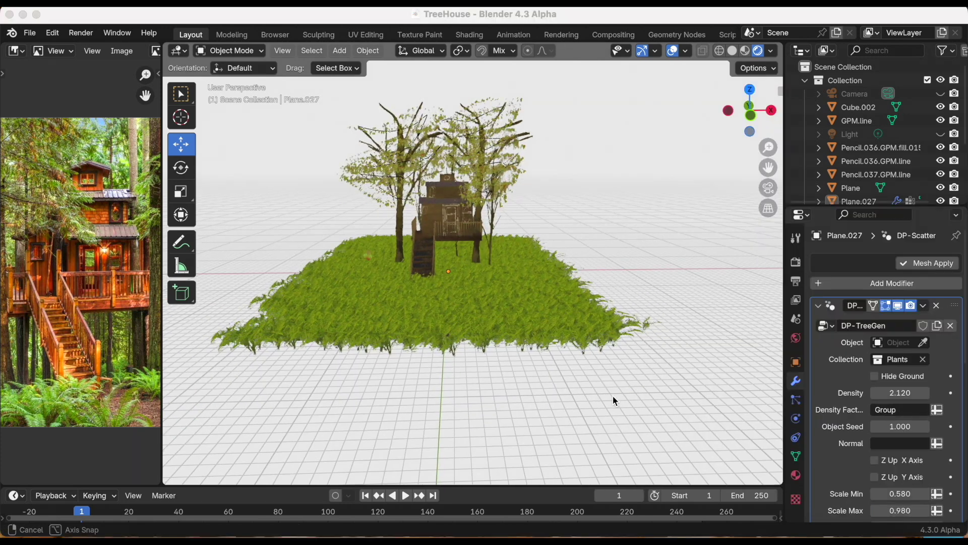
pyautogui.scroll(2, 615, 398)
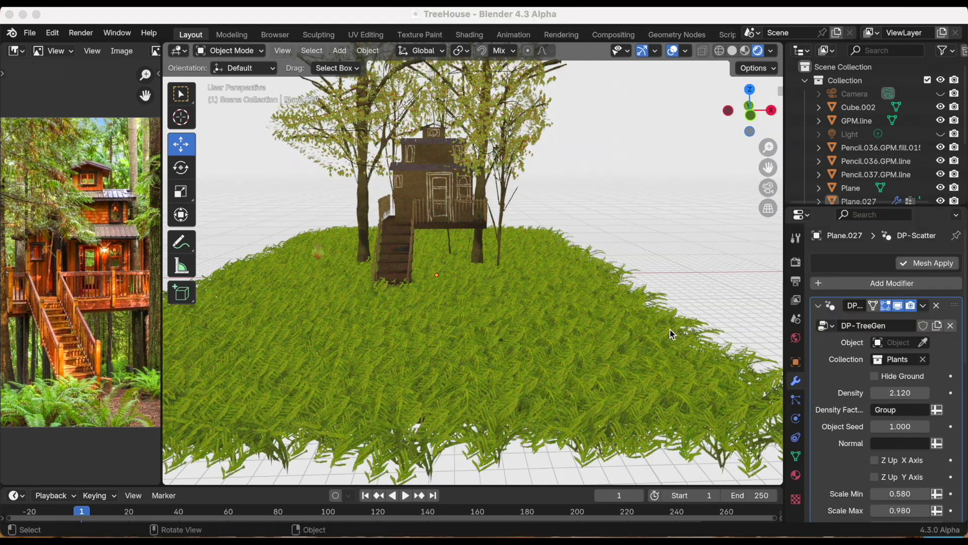
pyautogui.moveTo(768, 168); pyautogui.dragTo(789, 212)
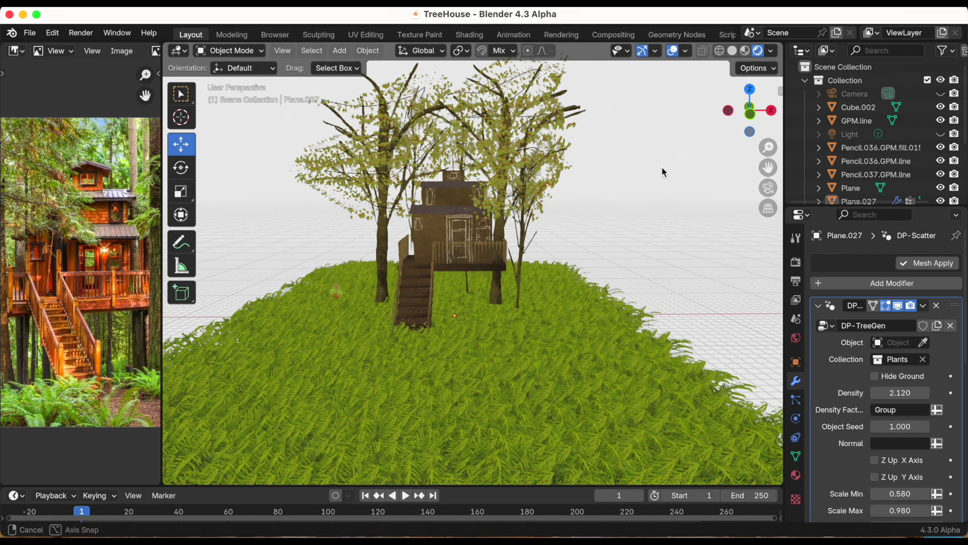
pyautogui.moveTo(662, 166); pyautogui.dragTo(659, 166, button='middle')
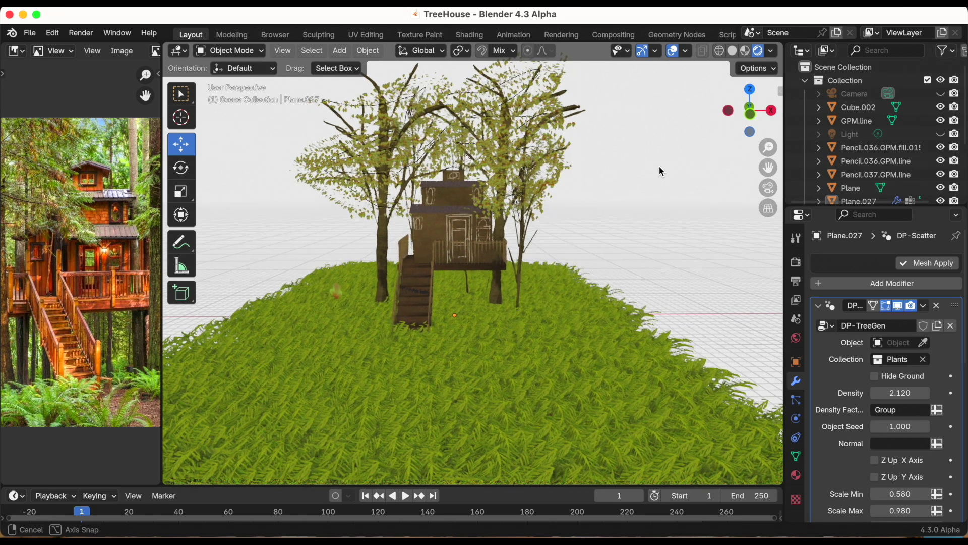